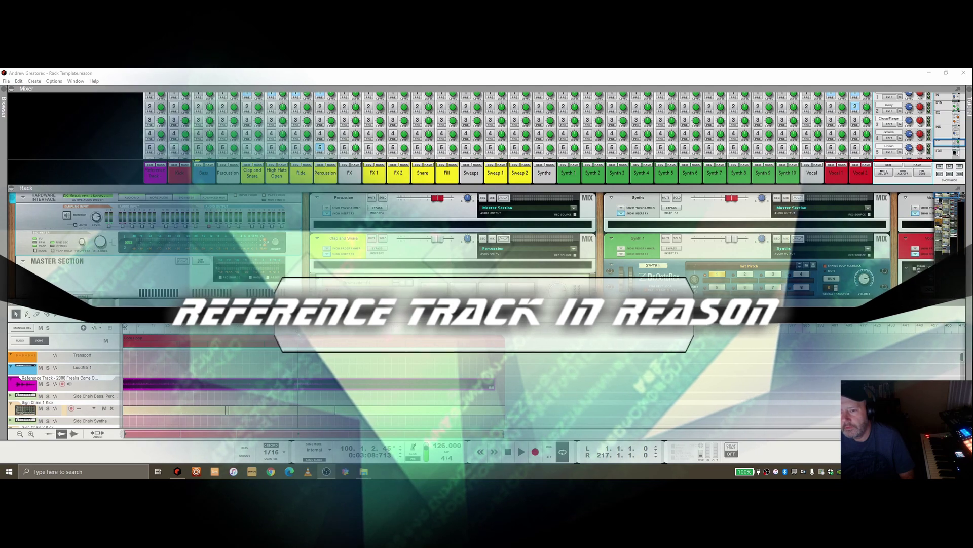
Step: Focus Reason, return the song position to 1.1.1.0, and enlarge the rack area
{"action": "left_click", "coordinate": [93, 342]}
{"action": "key", "text": "Home"}
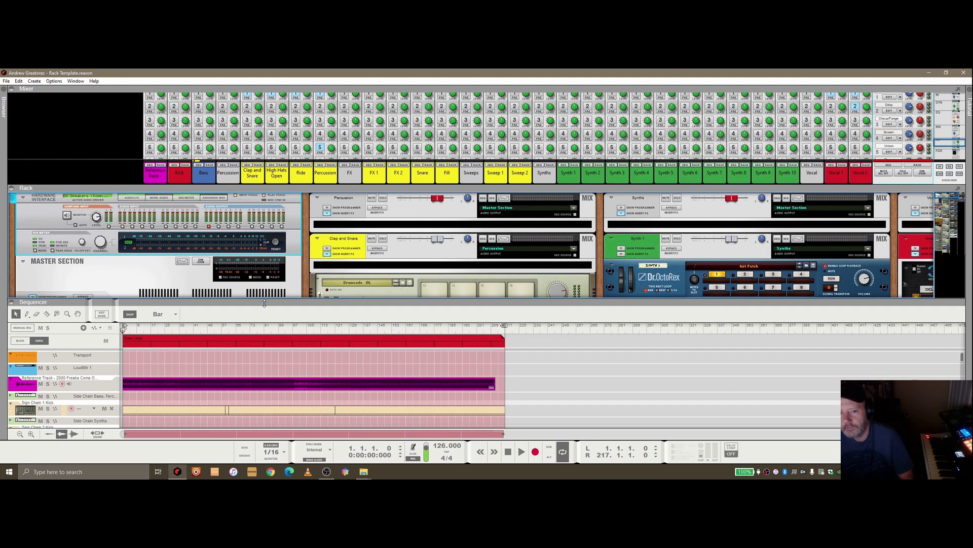
{"action": "left_click_drag", "start_coordinate": [346, 303], "coordinate": [346, 349]}
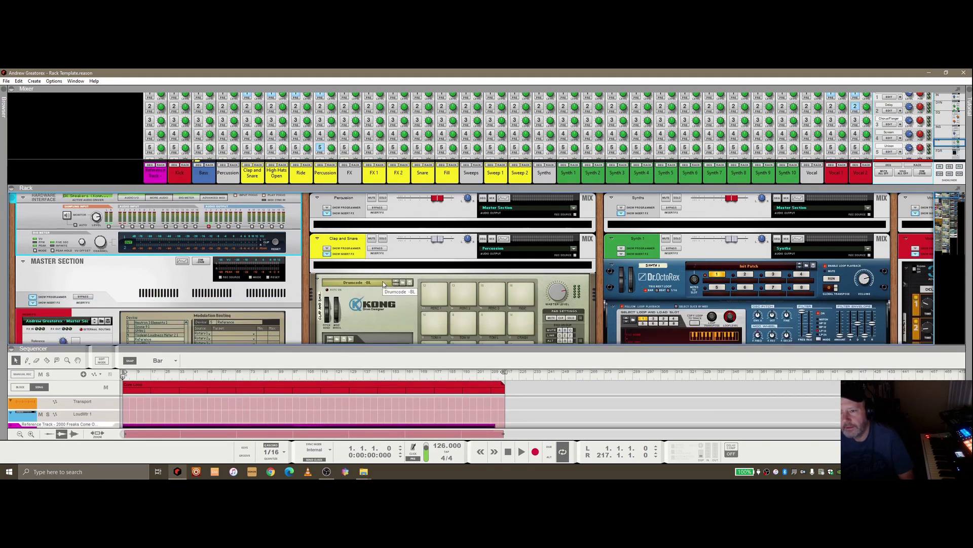
Step: Fold up the Master Section device in the rack
{"action": "left_click_drag", "start_coordinate": [395, 349], "coordinate": [394, 323]}
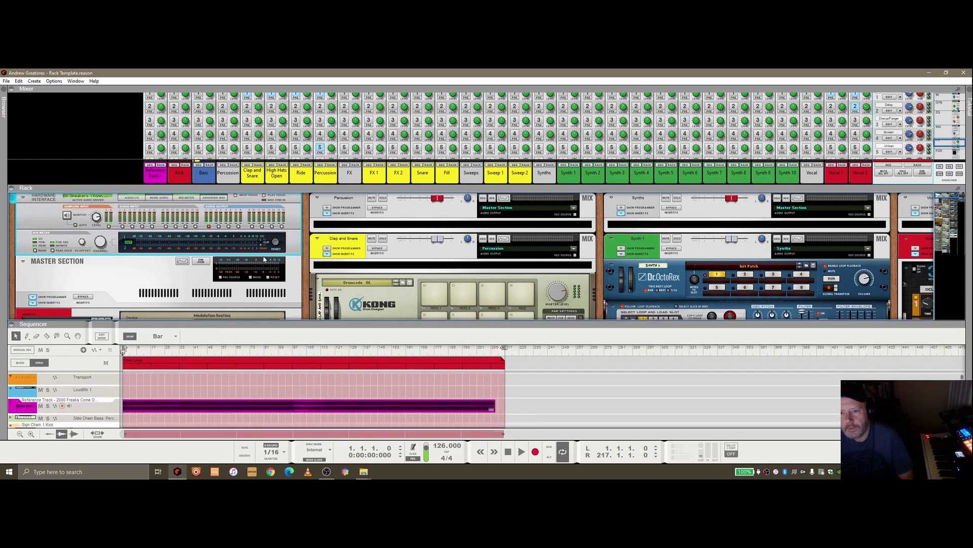
{"action": "scroll", "coordinate": [248, 253], "scroll_direction": "down", "scroll_amount": 1}
{"action": "scroll", "coordinate": [249, 252], "scroll_direction": "up", "scroll_amount": 1}
{"action": "left_click", "coordinate": [23, 261]}
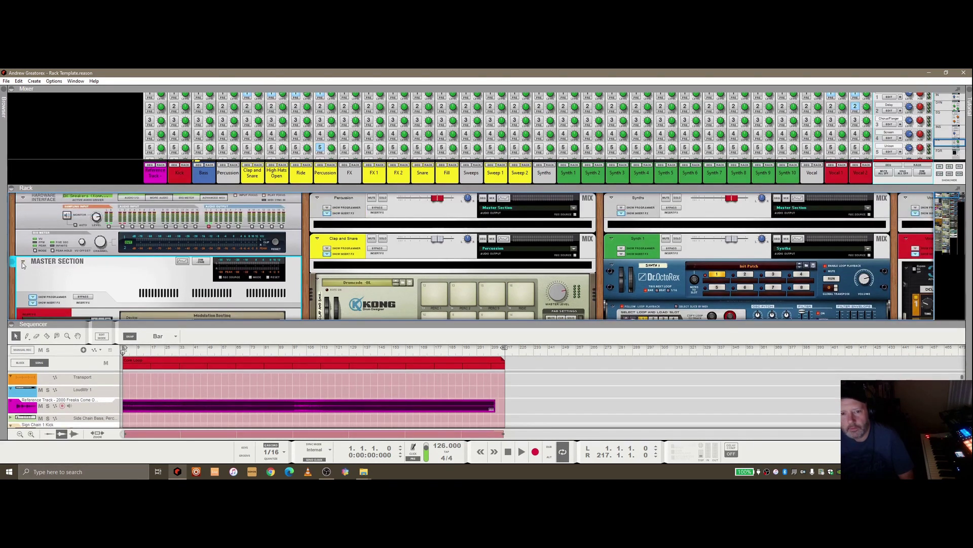
Step: Resize the rack and sequencer so the rack shows RV7000, DDL-1 and Scream 4
{"action": "scroll", "coordinate": [159, 247], "scroll_direction": "down", "scroll_amount": 1}
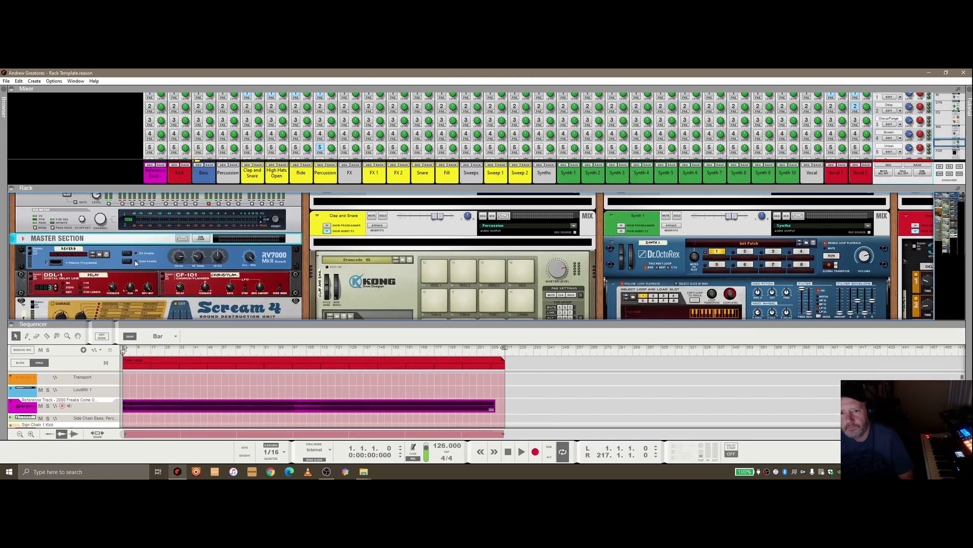
{"action": "scroll", "coordinate": [152, 242], "scroll_direction": "down", "scroll_amount": 5}
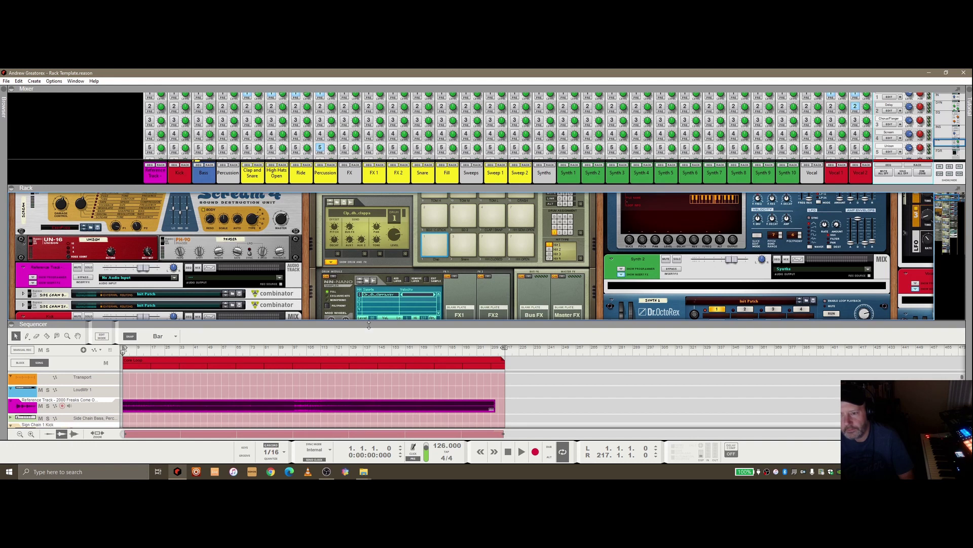
{"action": "left_click_drag", "start_coordinate": [369, 323], "coordinate": [362, 306]}
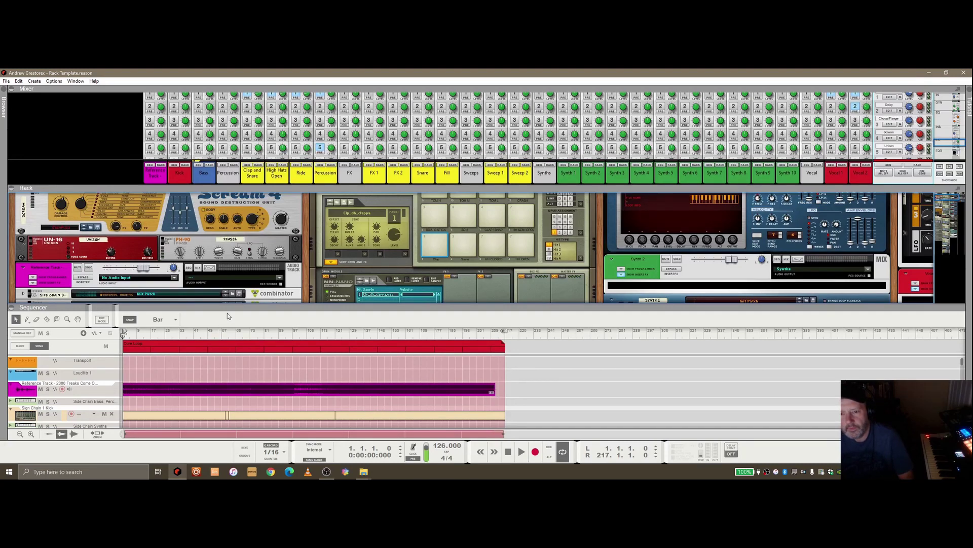
{"action": "left_click_drag", "start_coordinate": [281, 309], "coordinate": [278, 356]}
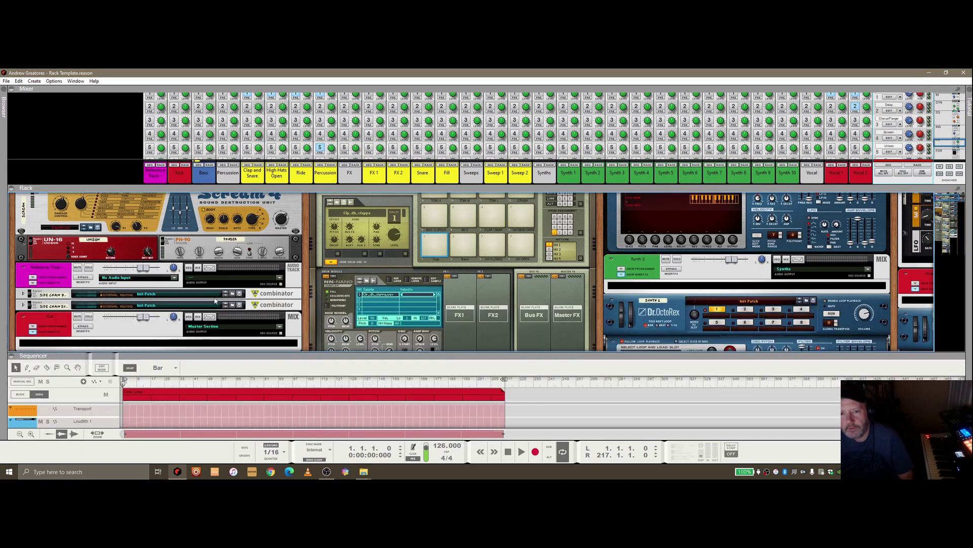
{"action": "scroll", "coordinate": [210, 294], "scroll_direction": "up", "scroll_amount": 2}
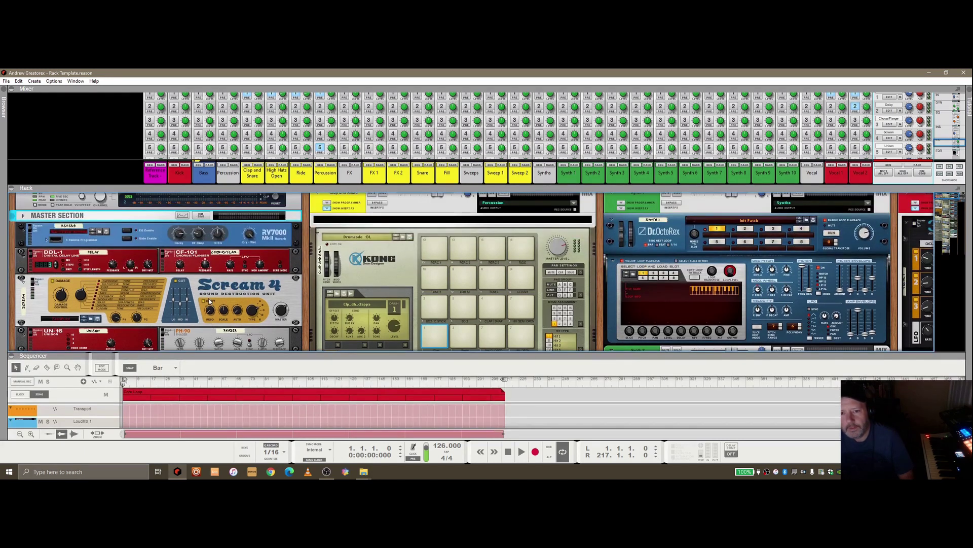
Step: Give the rack a little more height, leaving the sequencer at its Transport lane
{"action": "scroll", "coordinate": [242, 290], "scroll_direction": "down", "scroll_amount": 1}
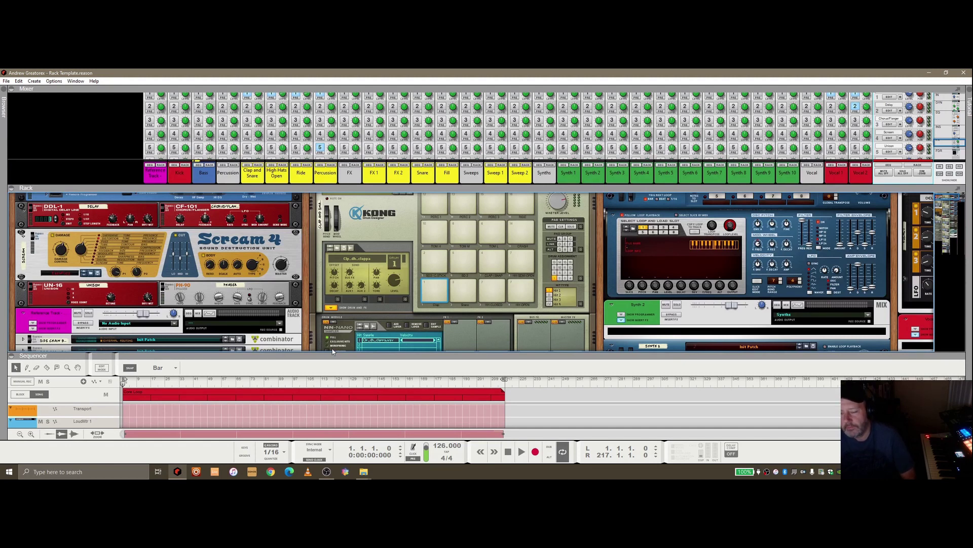
{"action": "left_click_drag", "start_coordinate": [332, 351], "coordinate": [331, 362]}
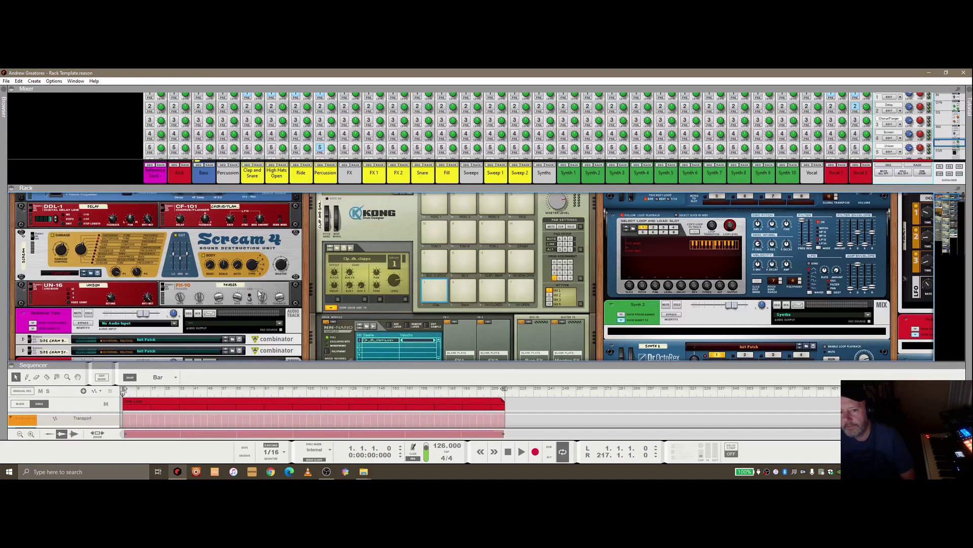
{"action": "scroll", "coordinate": [162, 287], "scroll_direction": "up", "scroll_amount": 3}
Step: Expand the Master Section and scroll through its Neutron 3 Elements, SPAN and loudness meter inserts
{"action": "scroll", "coordinate": [163, 287], "scroll_direction": "down", "scroll_amount": 1}
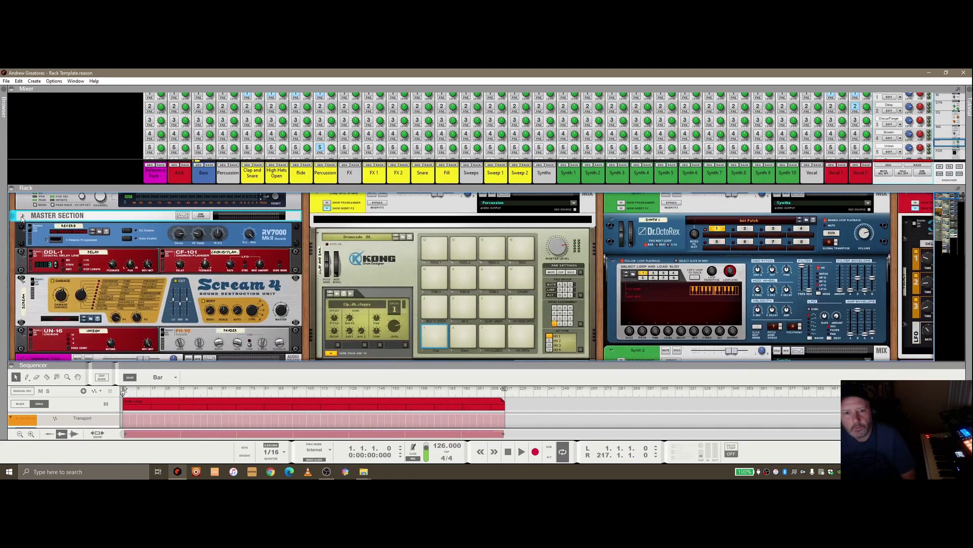
{"action": "left_click", "coordinate": [22, 219]}
{"action": "scroll", "coordinate": [152, 273], "scroll_direction": "down", "scroll_amount": 1}
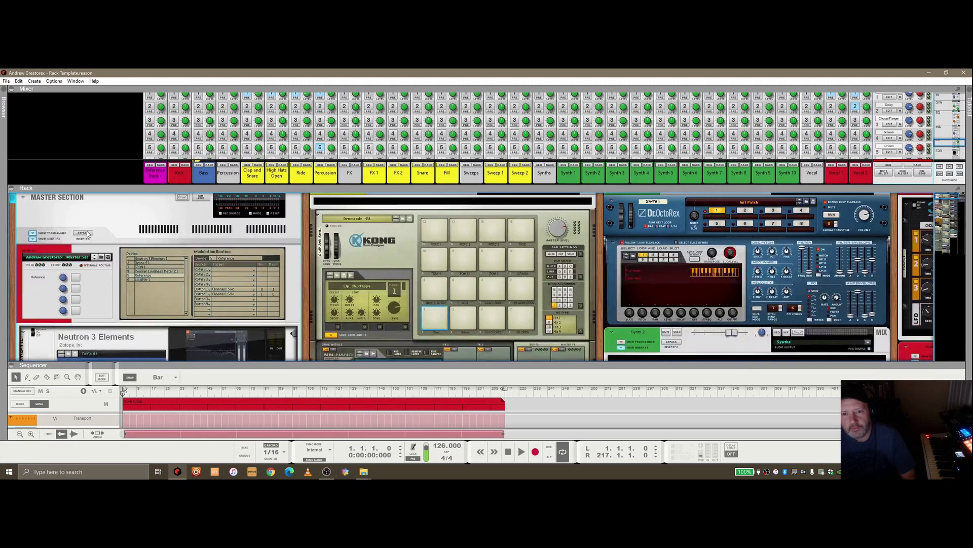
{"action": "scroll", "coordinate": [99, 319], "scroll_direction": "down", "scroll_amount": 2}
{"action": "scroll", "coordinate": [100, 318], "scroll_direction": "down", "scroll_amount": 4}
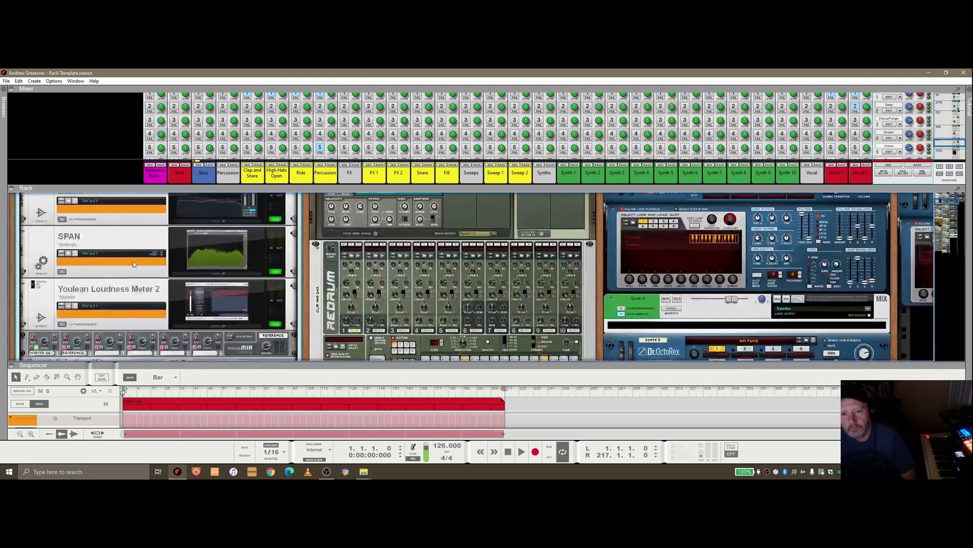
{"action": "scroll", "coordinate": [133, 264], "scroll_direction": "down", "scroll_amount": 2}
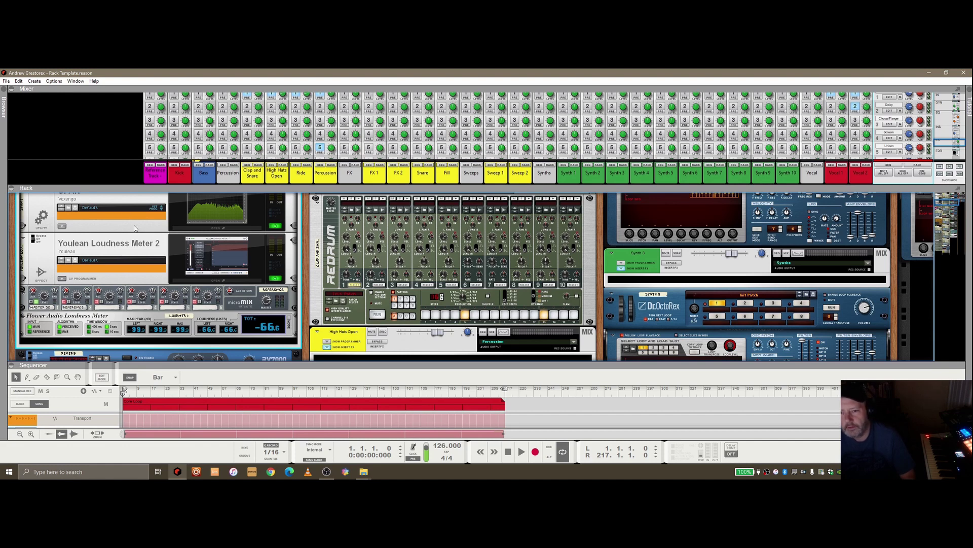
{"action": "scroll", "coordinate": [111, 248], "scroll_direction": "down", "scroll_amount": 2}
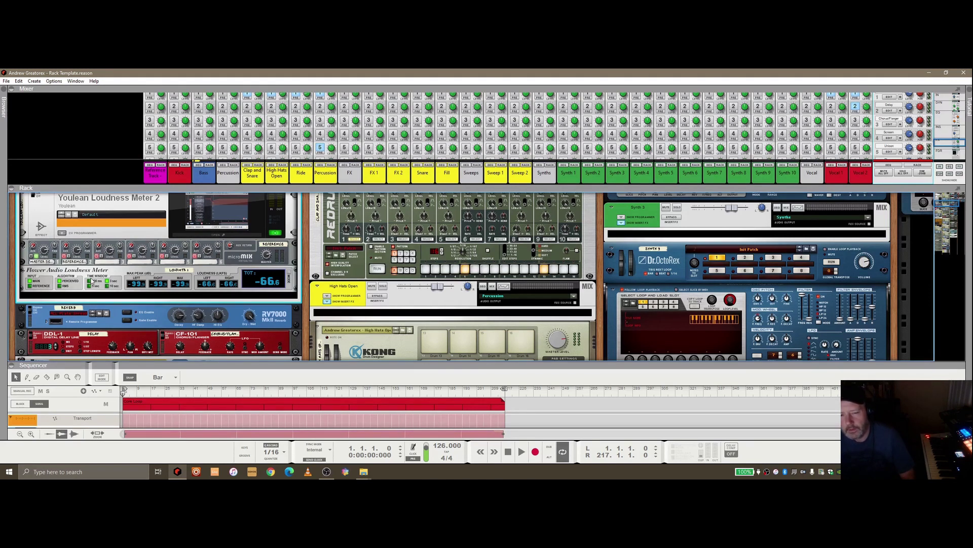
Step: Browse Effects > Utilities, listing devices like Flower Audio Loudness Meter, CV-2 Meter and TMA-1 Commentator
{"action": "left_click", "coordinate": [7, 90]}
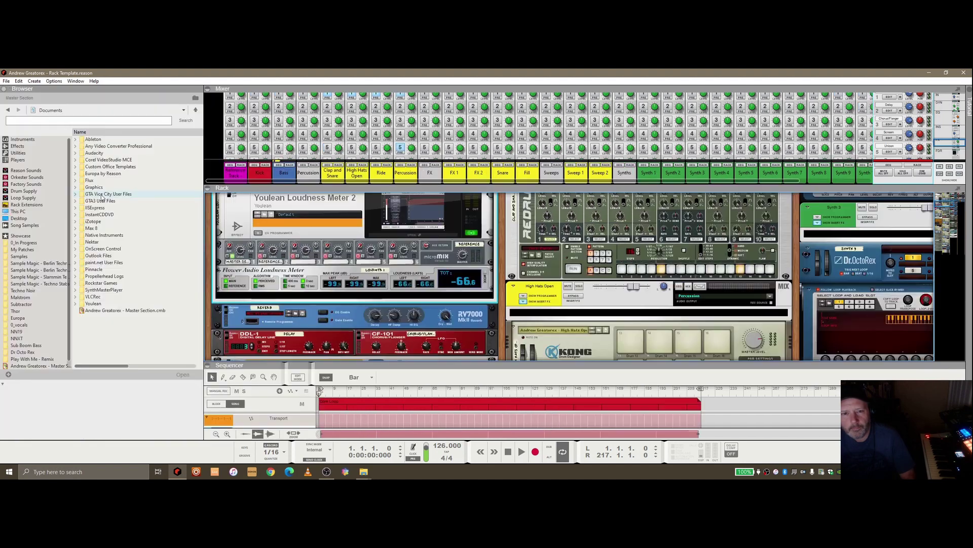
{"action": "left_click", "coordinate": [25, 145]}
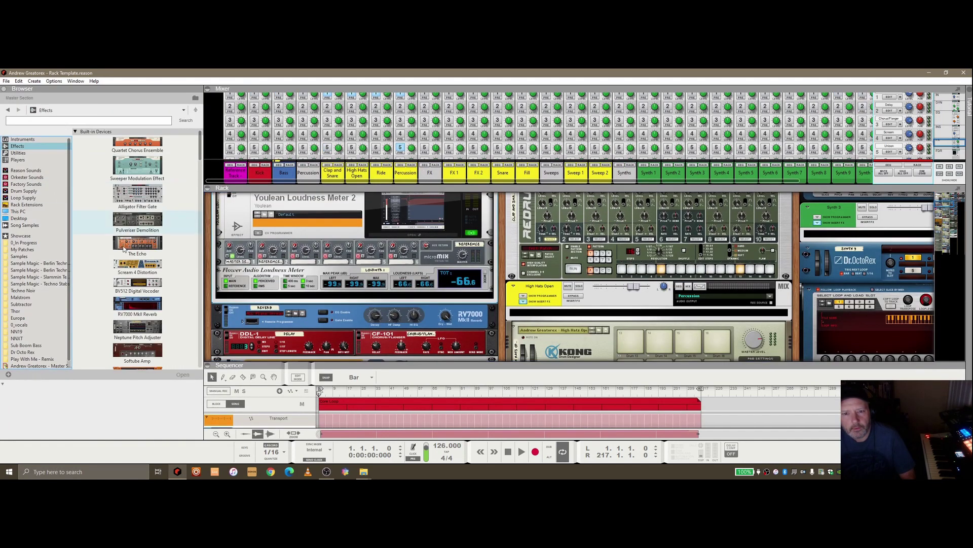
{"action": "left_click", "coordinate": [19, 152]}
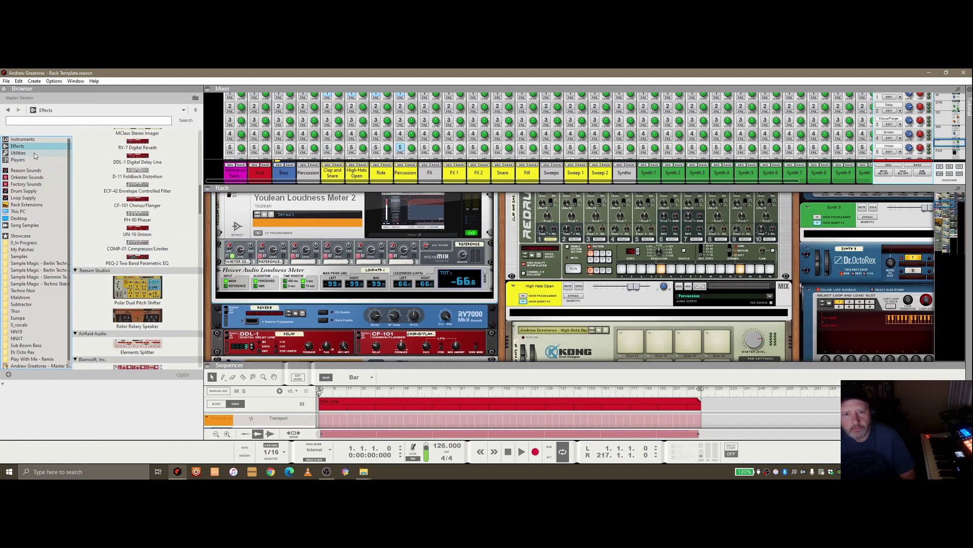
{"action": "scroll", "coordinate": [152, 264], "scroll_direction": "down", "scroll_amount": 5}
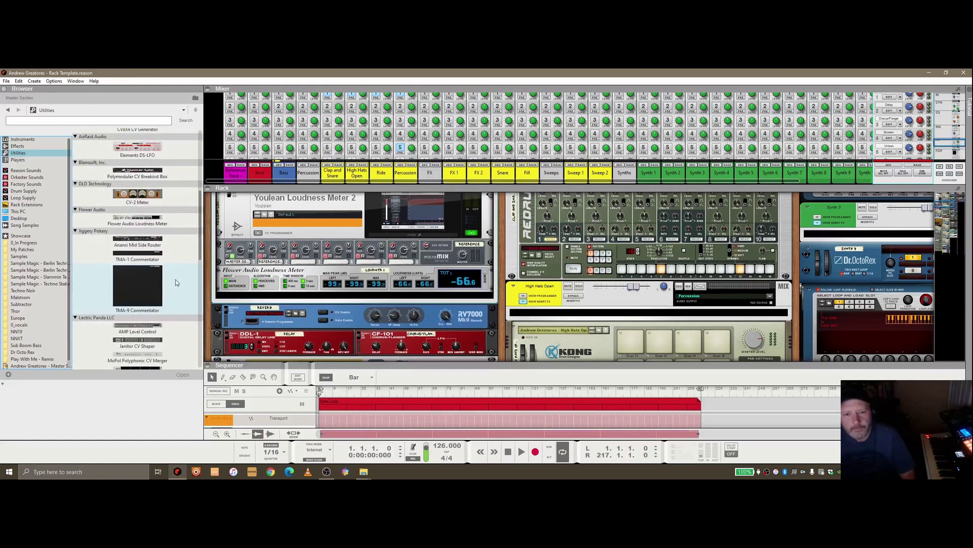
{"action": "scroll", "coordinate": [175, 279], "scroll_direction": "down", "scroll_amount": 4}
{"action": "scroll", "coordinate": [176, 282], "scroll_direction": "down", "scroll_amount": 2}
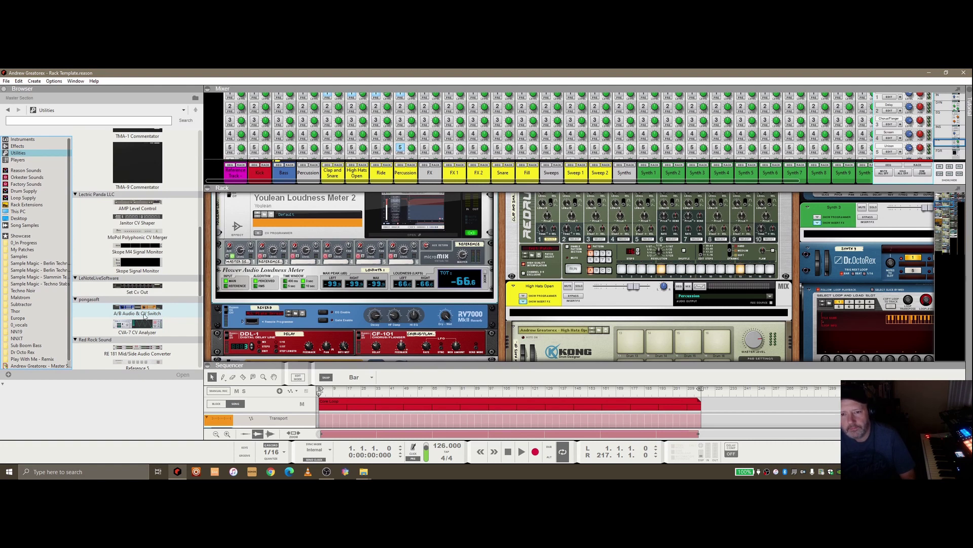
{"action": "scroll", "coordinate": [135, 246], "scroll_direction": "up", "scroll_amount": 6}
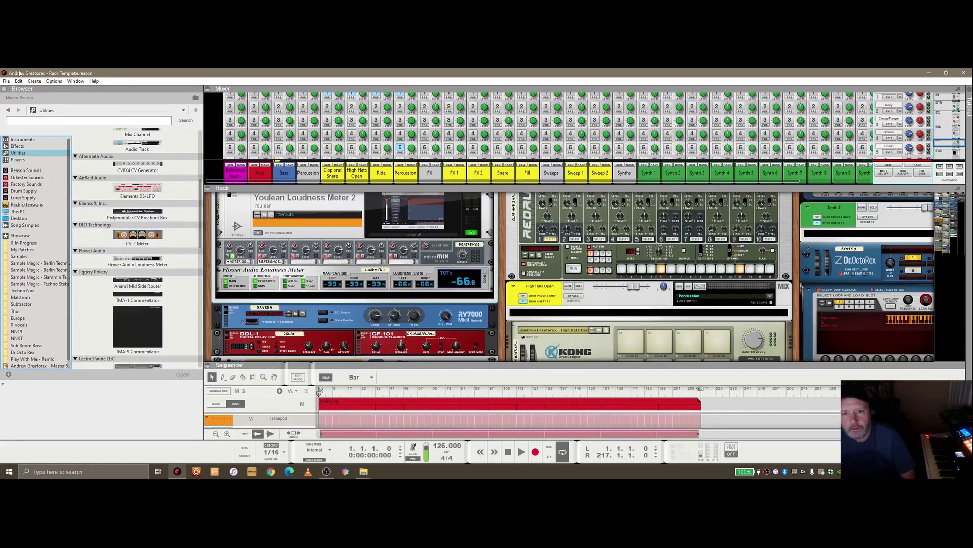
Step: Close the browser, flip the rack to its back, and collapse the sequencer
{"action": "left_click", "coordinate": [3, 88]}
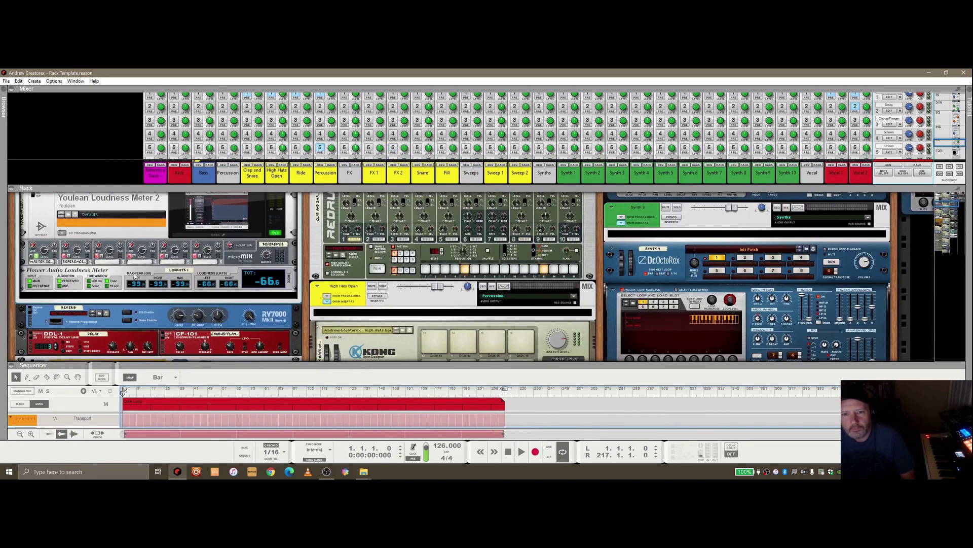
{"action": "scroll", "coordinate": [165, 270], "scroll_direction": "up", "scroll_amount": 1}
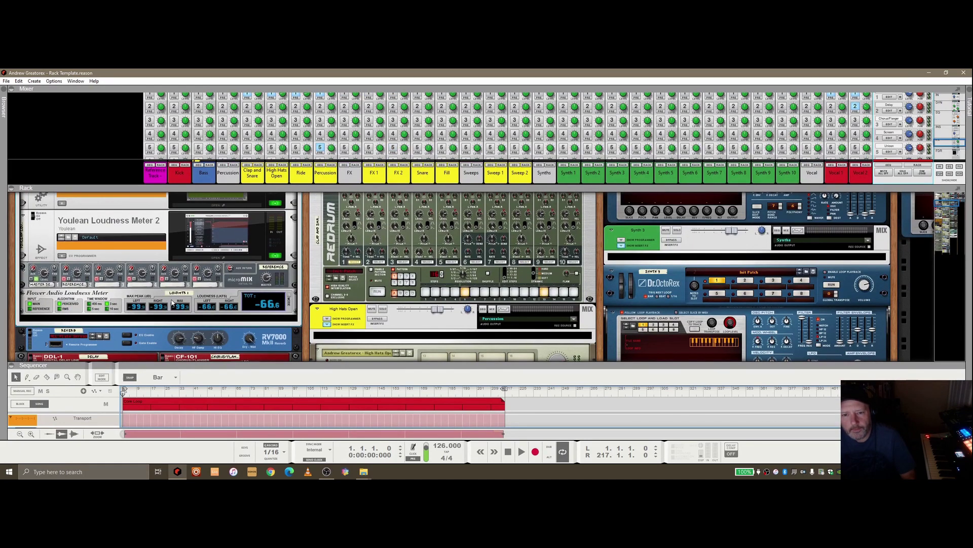
{"action": "key", "text": "Tab"}
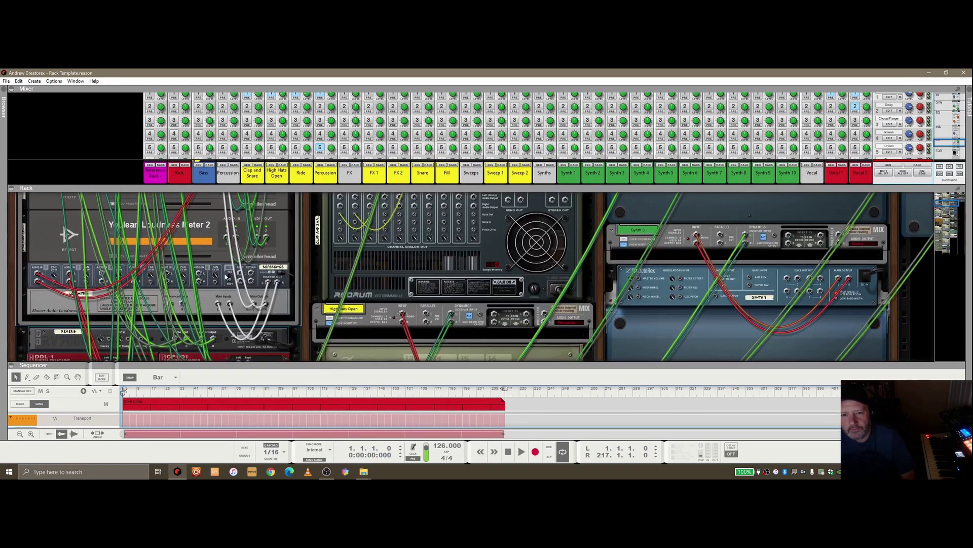
{"action": "left_click_drag", "start_coordinate": [238, 365], "coordinate": [242, 410]}
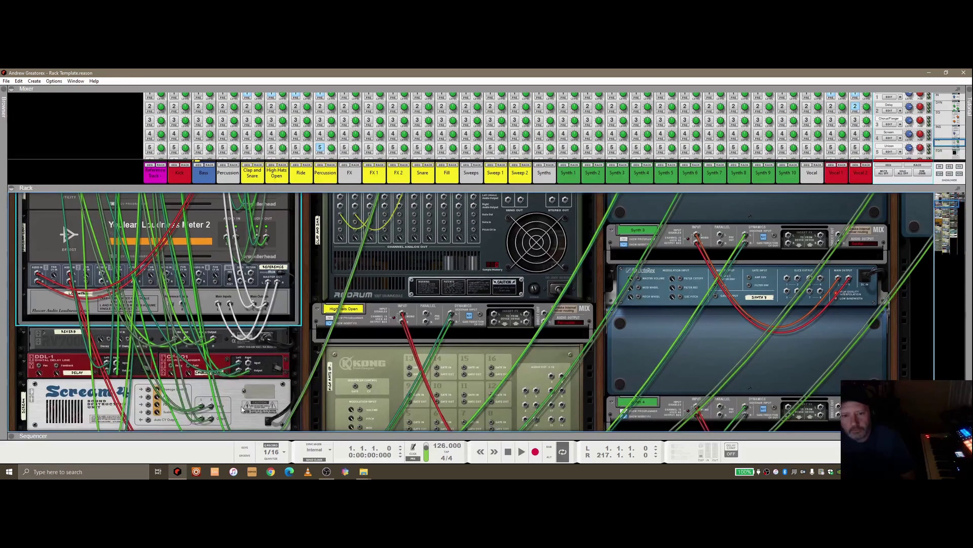
{"action": "scroll", "coordinate": [242, 340], "scroll_direction": "down", "scroll_amount": 2}
{"action": "scroll", "coordinate": [248, 319], "scroll_direction": "down", "scroll_amount": 2}
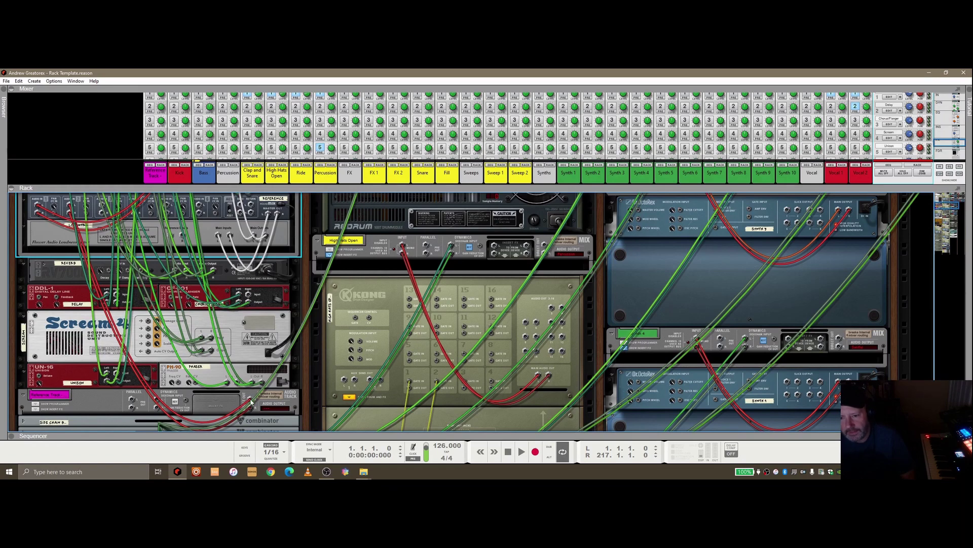
{"action": "scroll", "coordinate": [91, 287], "scroll_direction": "up", "scroll_amount": 1}
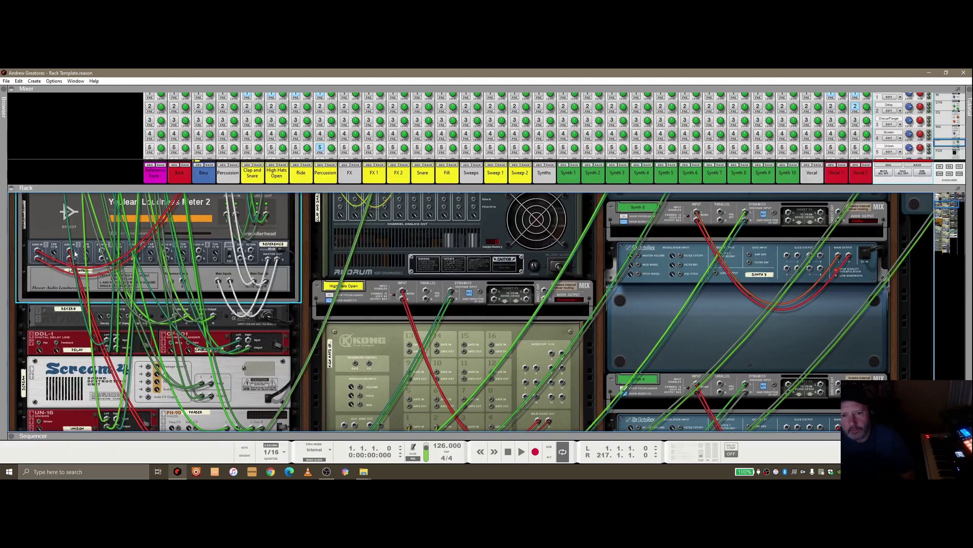
{"action": "scroll", "coordinate": [101, 289], "scroll_direction": "down", "scroll_amount": 1}
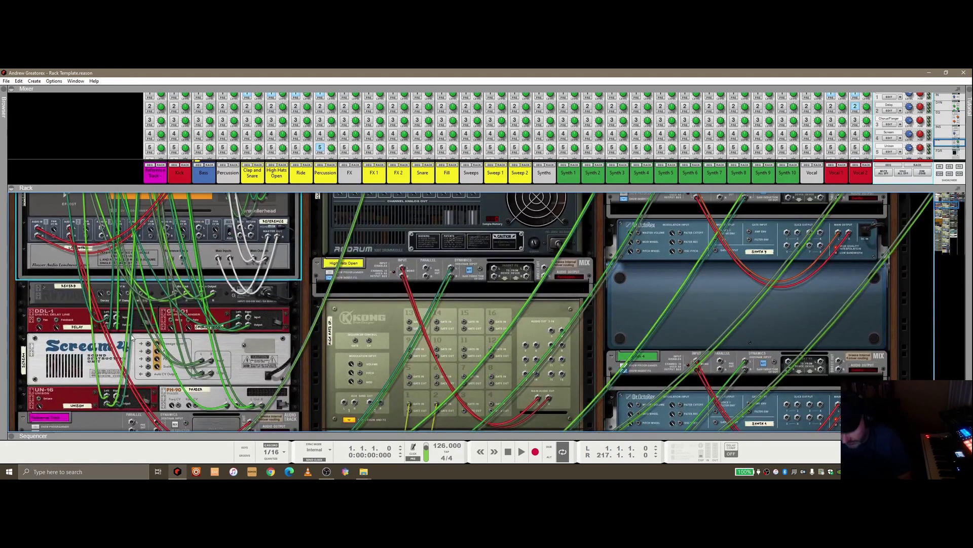
{"action": "scroll", "coordinate": [140, 314], "scroll_direction": "down", "scroll_amount": 1}
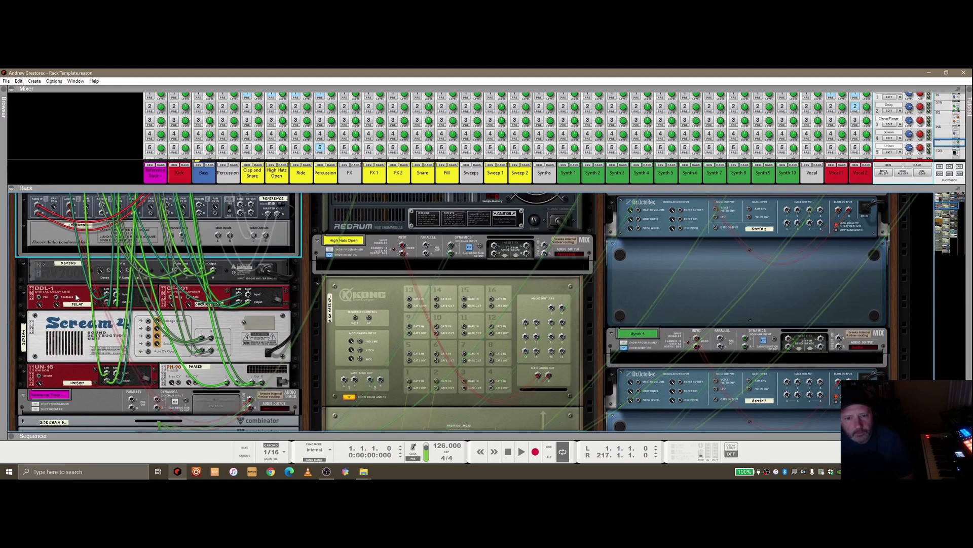
Step: Select the Reference Track channel and trace its patch cables at full opacity
{"action": "left_click", "coordinate": [90, 400]}
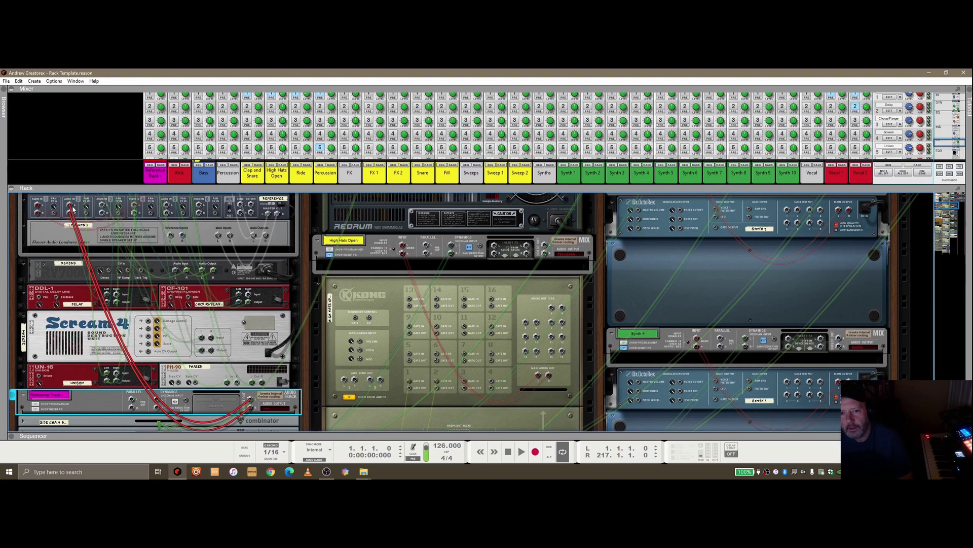
{"action": "scroll", "coordinate": [143, 306], "scroll_direction": "up", "scroll_amount": 2}
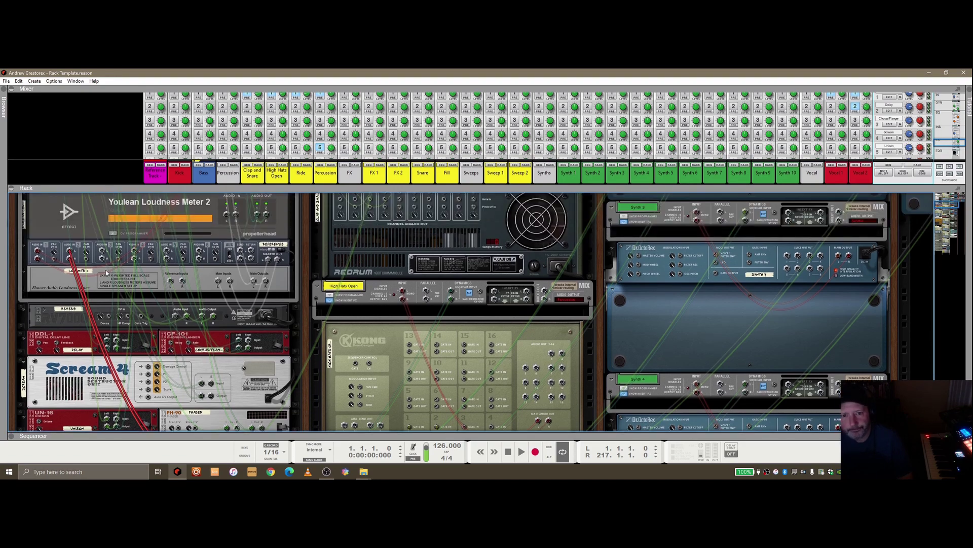
{"action": "key", "text": "l"}
{"action": "scroll", "coordinate": [53, 300], "scroll_direction": "up", "scroll_amount": 2}
{"action": "scroll", "coordinate": [53, 301], "scroll_direction": "up", "scroll_amount": 1}
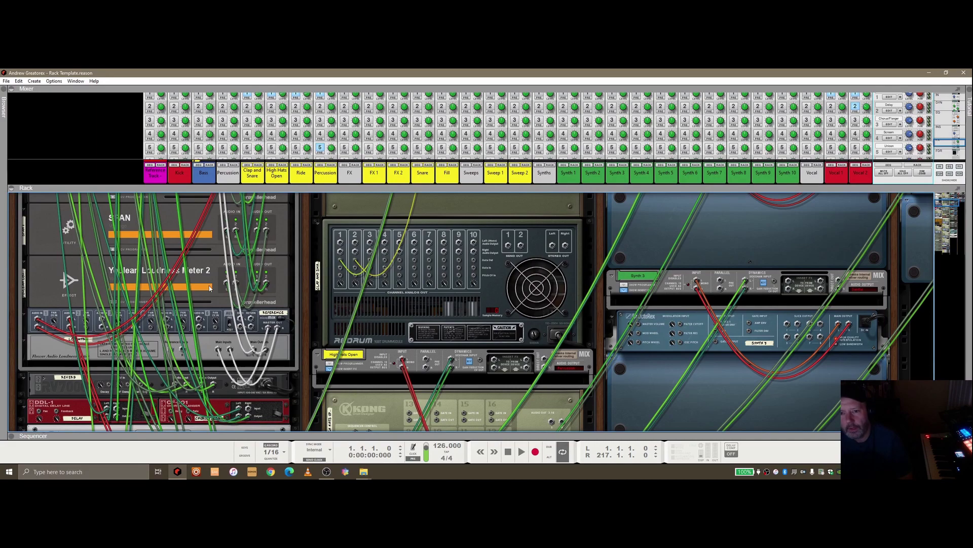
{"action": "scroll", "coordinate": [264, 285], "scroll_direction": "down", "scroll_amount": 8}
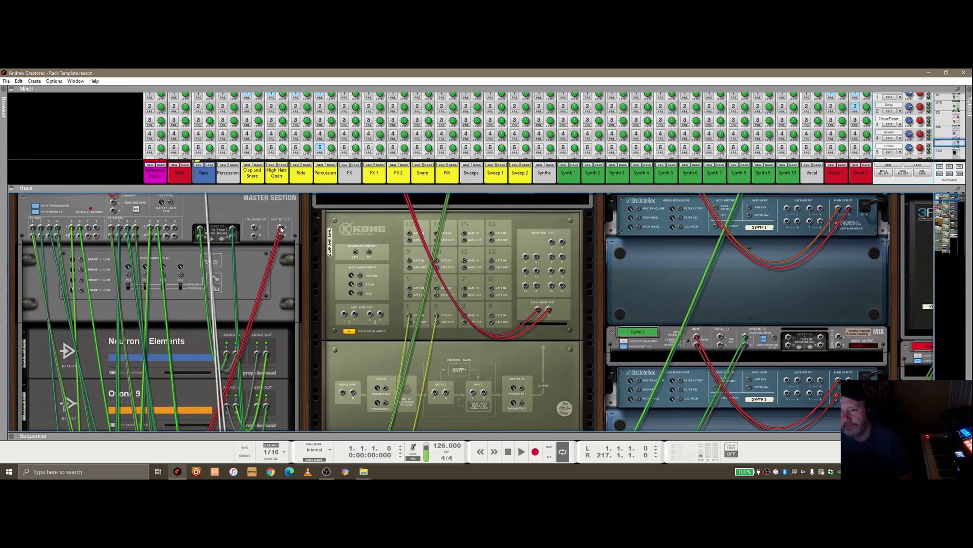
{"action": "scroll", "coordinate": [273, 236], "scroll_direction": "down", "scroll_amount": 9}
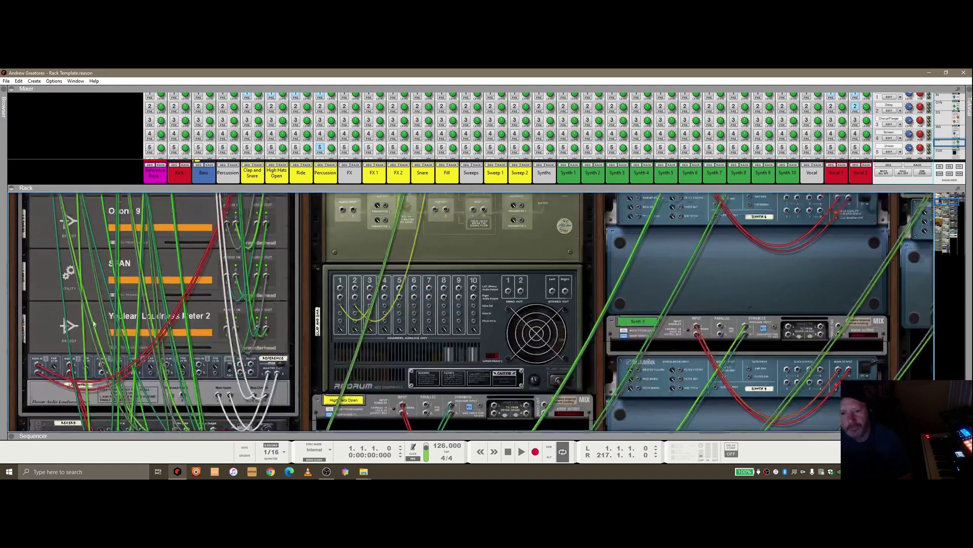
{"action": "scroll", "coordinate": [232, 233], "scroll_direction": "up", "scroll_amount": 7}
{"action": "scroll", "coordinate": [232, 234], "scroll_direction": "up", "scroll_amount": 5}
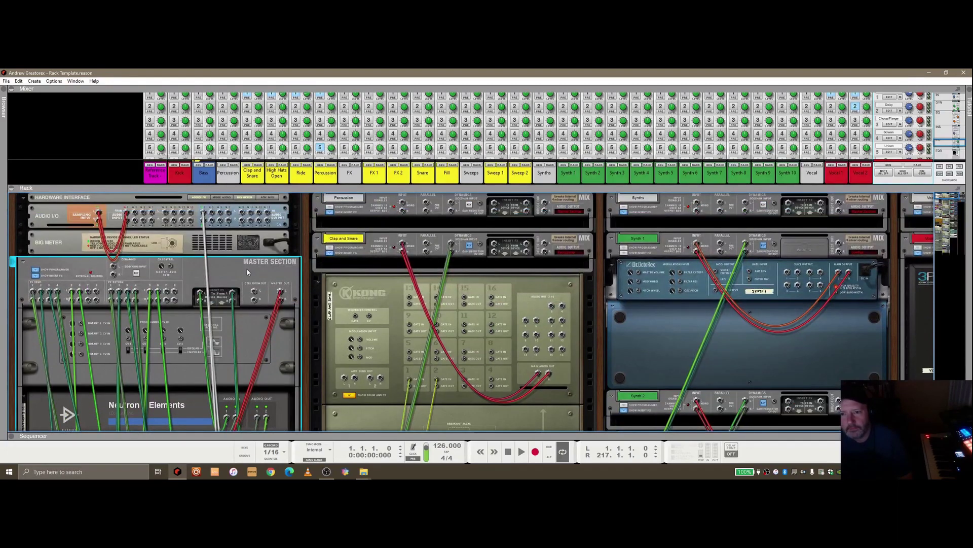
{"action": "scroll", "coordinate": [244, 281], "scroll_direction": "down", "scroll_amount": 10}
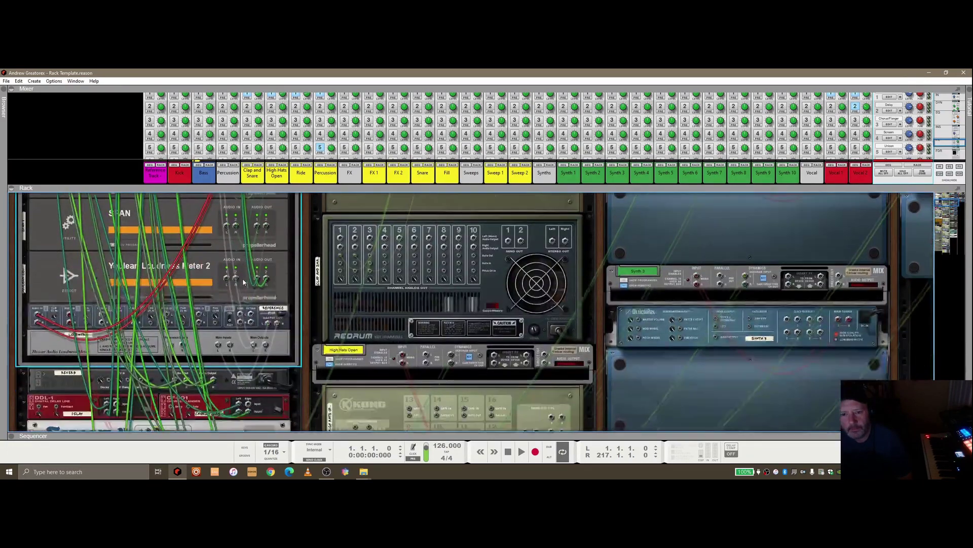
Step: Inspect the loudness meter and micromix cable connections, then flip the rack to its front
{"action": "key", "text": "l"}
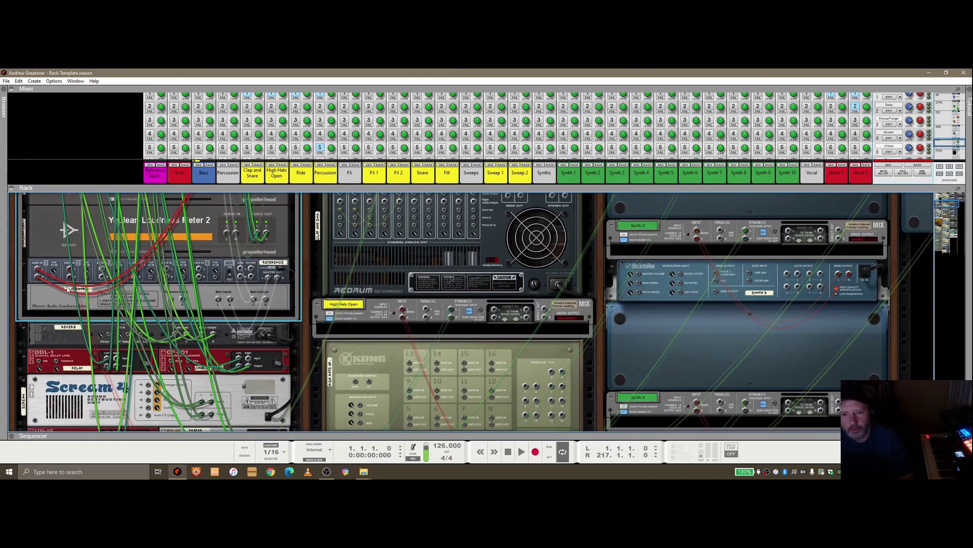
{"action": "left_click", "coordinate": [41, 264]}
{"action": "key", "text": "l"}
{"action": "key", "text": "l"}
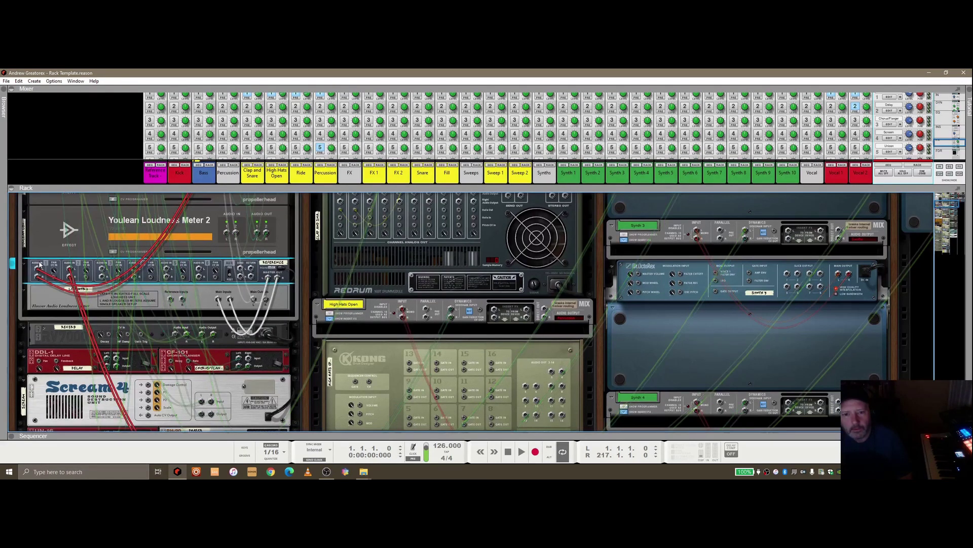
{"action": "scroll", "coordinate": [74, 334], "scroll_direction": "up", "scroll_amount": 3}
{"action": "scroll", "coordinate": [213, 258], "scroll_direction": "up", "scroll_amount": 12}
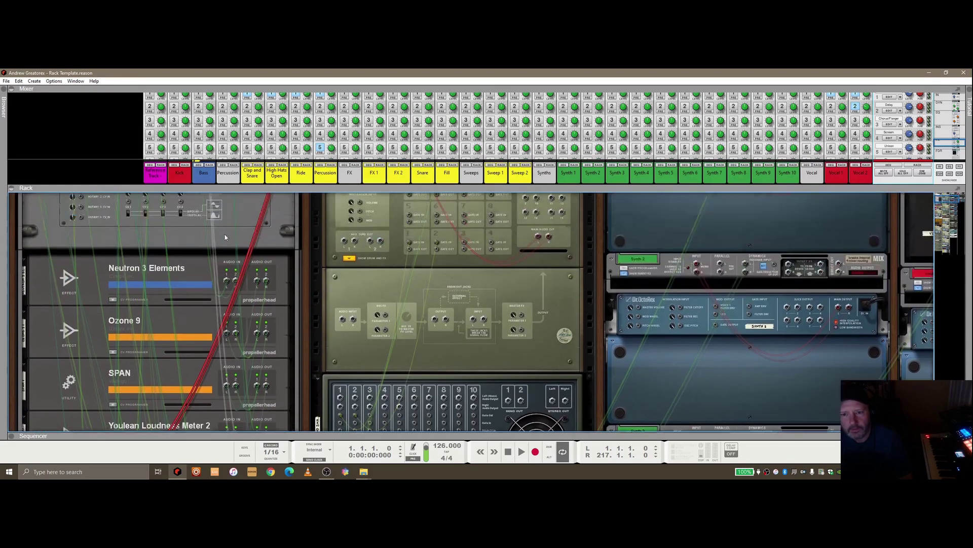
{"action": "scroll", "coordinate": [246, 283], "scroll_direction": "down", "scroll_amount": 11}
{"action": "scroll", "coordinate": [246, 282], "scroll_direction": "down", "scroll_amount": 3}
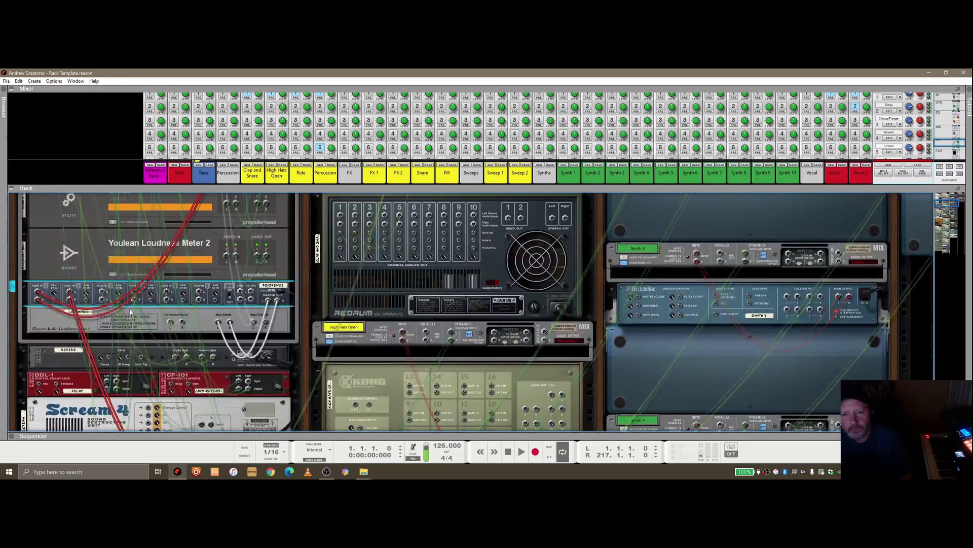
{"action": "key", "text": "l"}
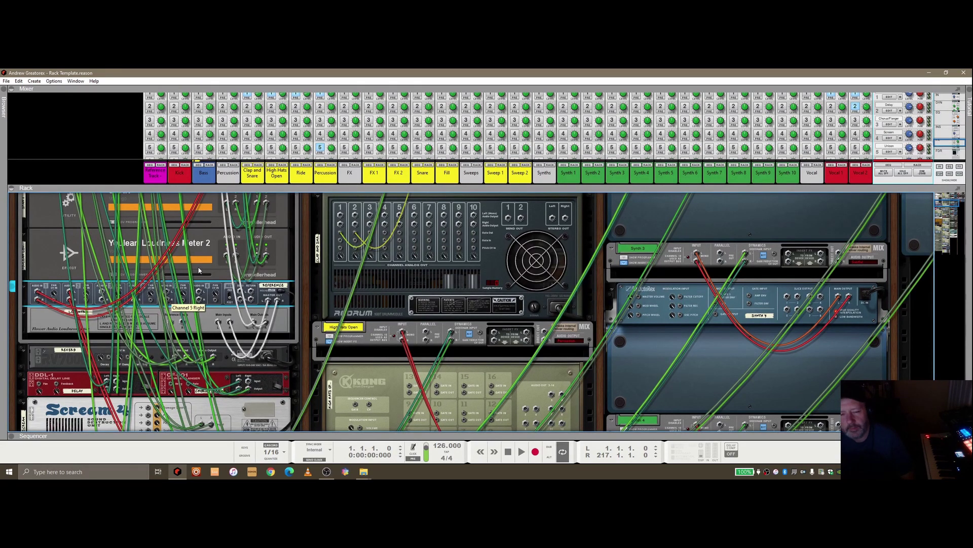
{"action": "key", "text": "Tab"}
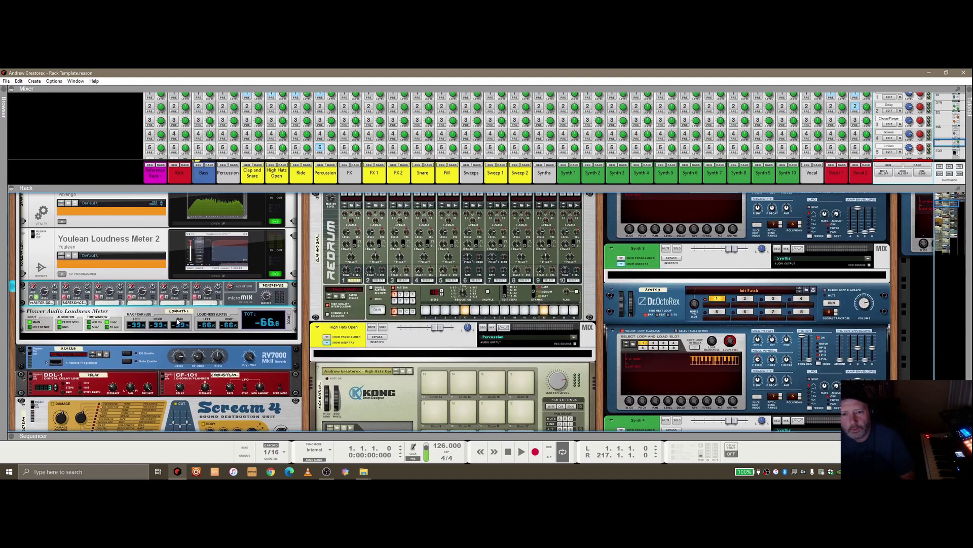
Step: Fold Neutron 3 Elements, Ozone 9, SPAN and Youlean Loudness Meter 2, exposing the Flower Audio meter
{"action": "scroll", "coordinate": [207, 279], "scroll_direction": "up", "scroll_amount": 8}
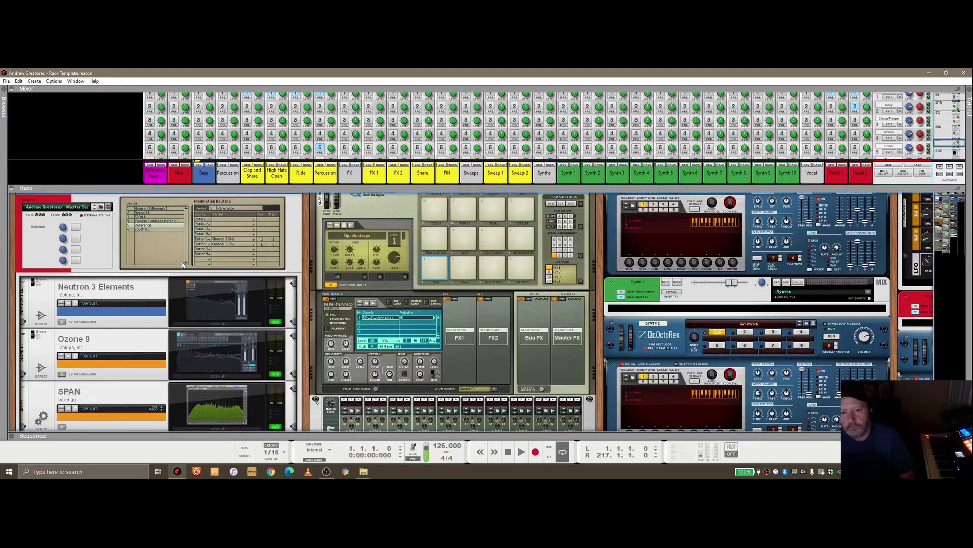
{"action": "scroll", "coordinate": [86, 253], "scroll_direction": "up", "scroll_amount": 1}
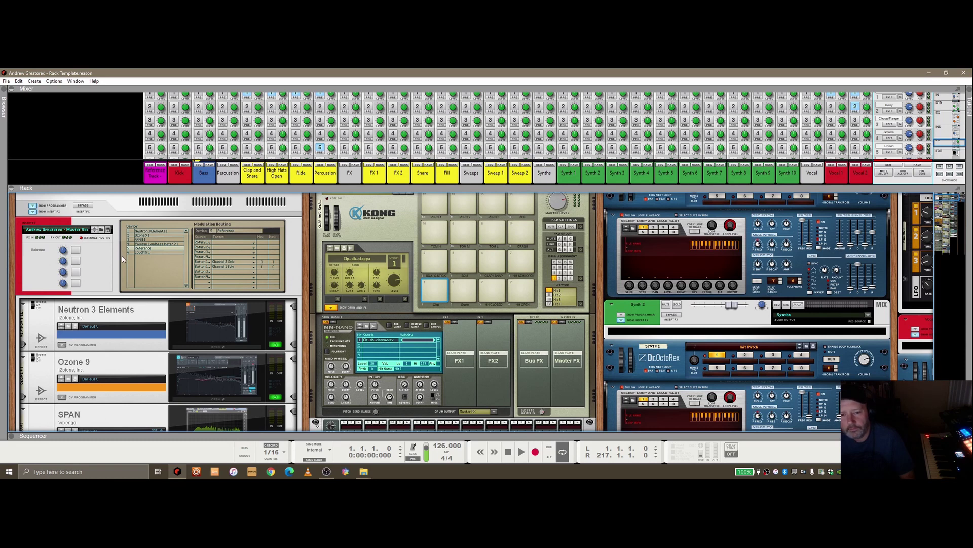
{"action": "left_click", "coordinate": [23, 306]}
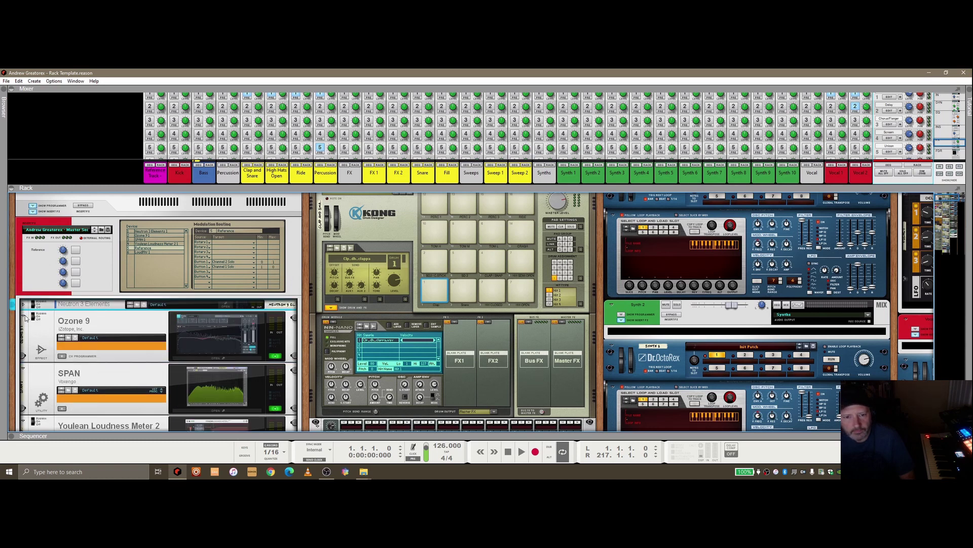
{"action": "left_click", "coordinate": [24, 315]}
{"action": "left_click", "coordinate": [23, 327]}
{"action": "left_click", "coordinate": [25, 339]}
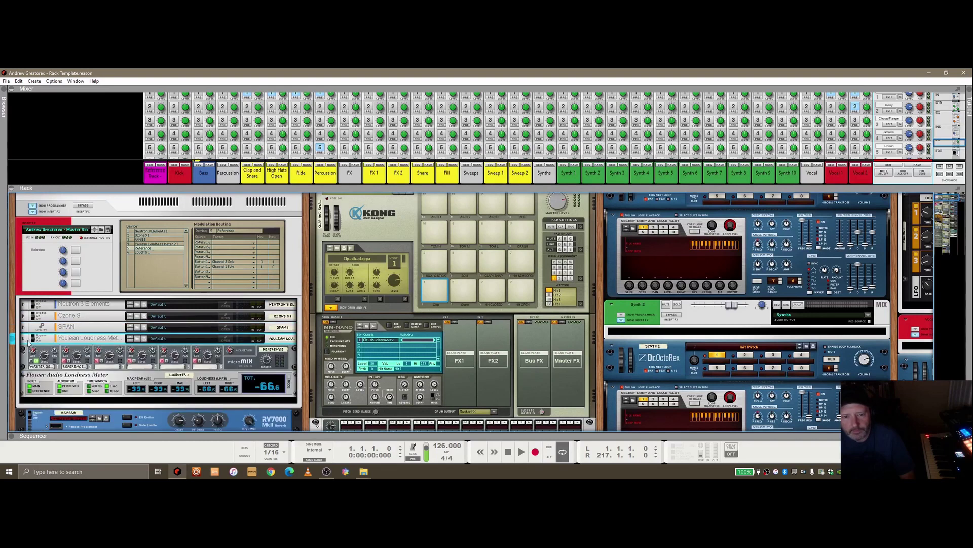
{"action": "scroll", "coordinate": [180, 318], "scroll_direction": "down", "scroll_amount": 1}
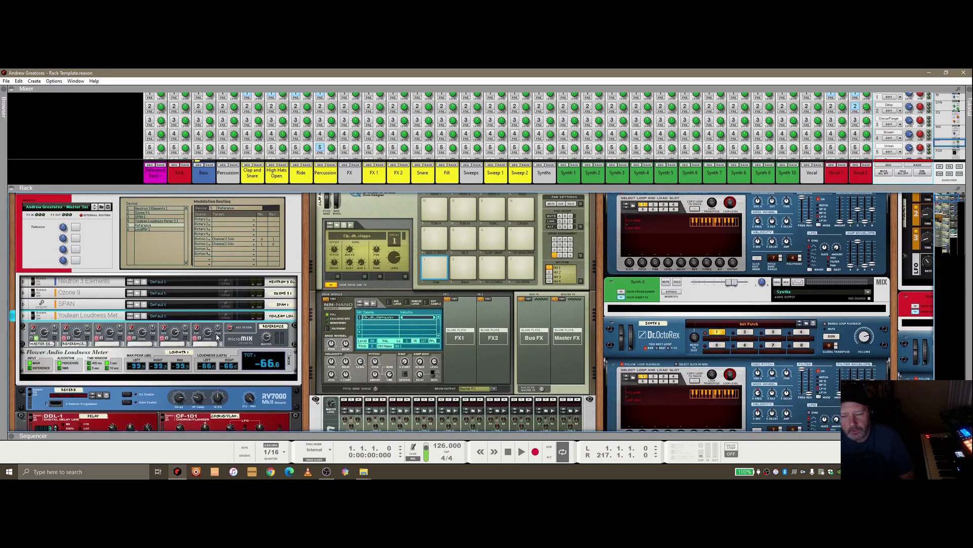
Step: Play the song from the beginning for a few bars to check the master chain
{"action": "left_click", "coordinate": [521, 451]}
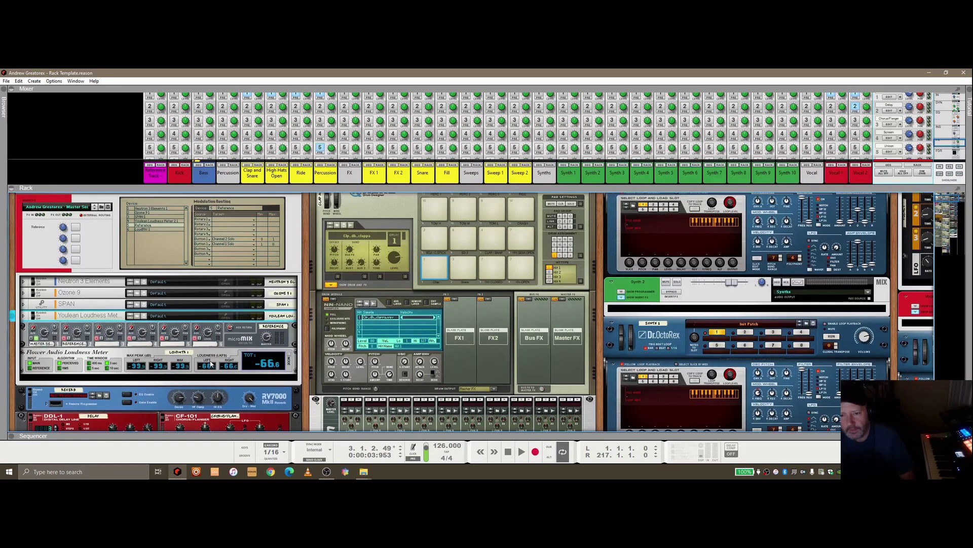
{"action": "key", "text": "Tab"}
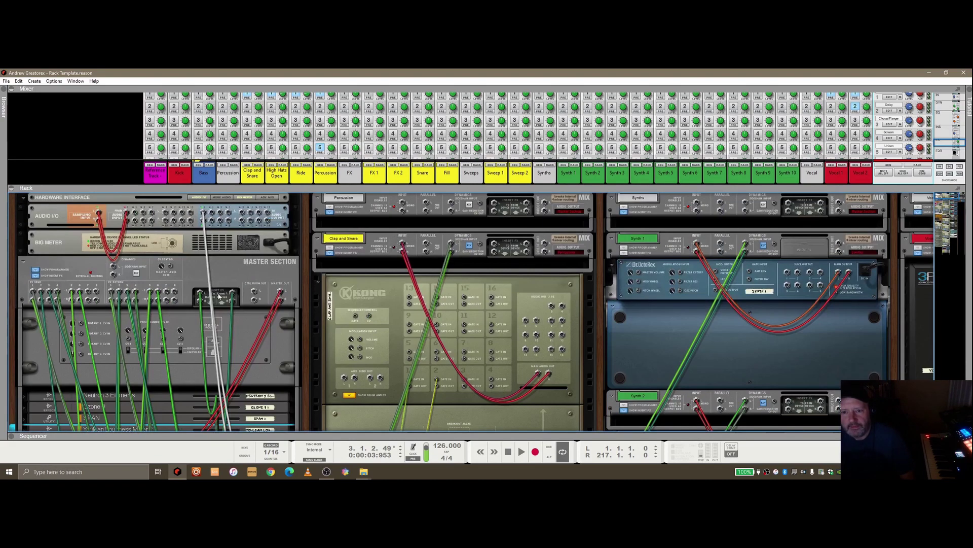
{"action": "left_click", "coordinate": [66, 221]}
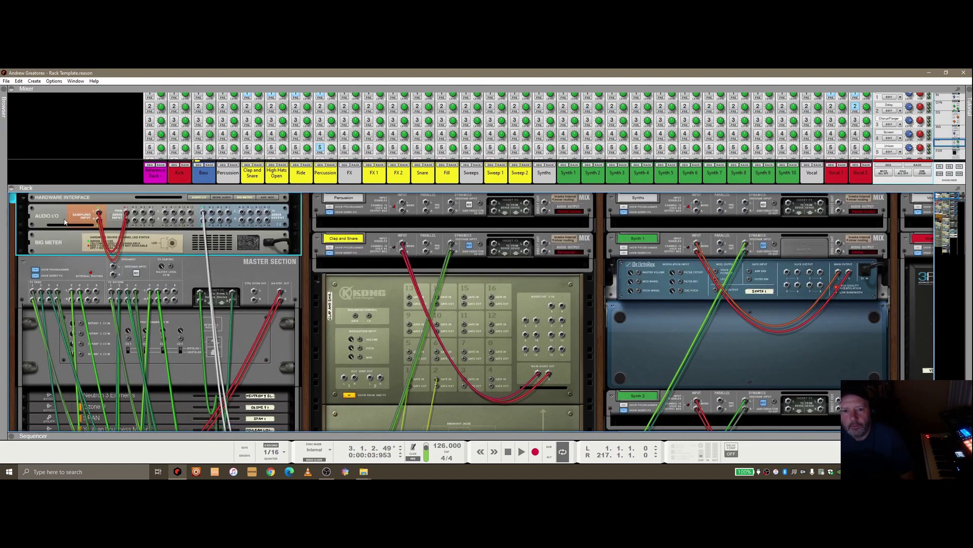
{"action": "key", "text": "Tab"}
{"action": "key", "text": "Tab"}
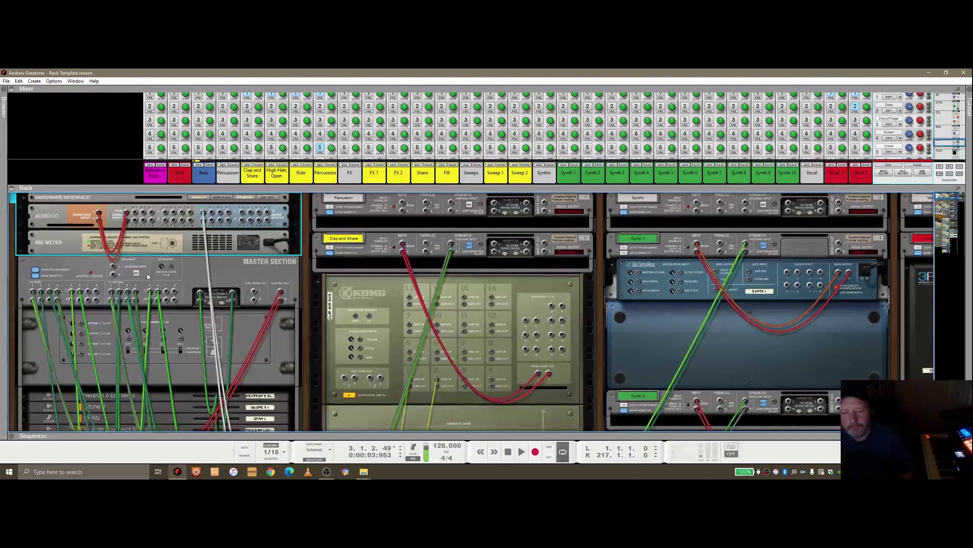
{"action": "scroll", "coordinate": [143, 265], "scroll_direction": "down", "scroll_amount": 5}
{"action": "key", "text": "Tab"}
{"action": "scroll", "coordinate": [160, 360], "scroll_direction": "up", "scroll_amount": 1}
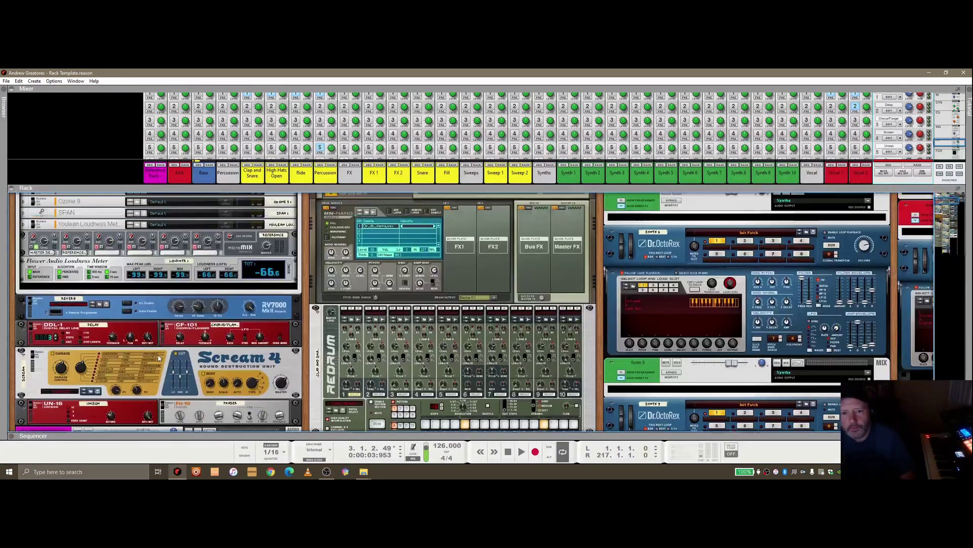
{"action": "scroll", "coordinate": [160, 359], "scroll_direction": "up", "scroll_amount": 5}
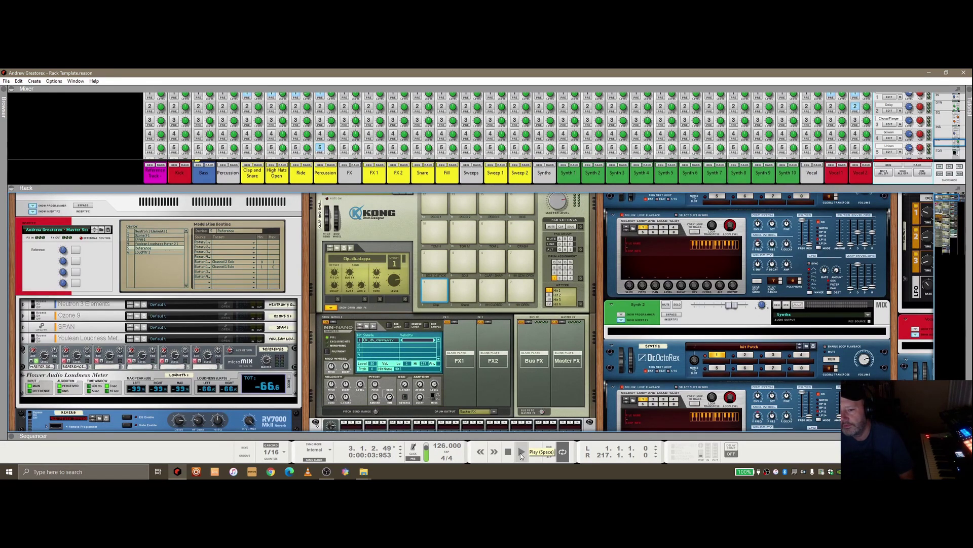
Step: Play from bar 43 with the sequencer hidden, toggling Insert FX Button 1 to compare reference and mix
{"action": "left_click_drag", "start_coordinate": [463, 345], "coordinate": [464, 304]}
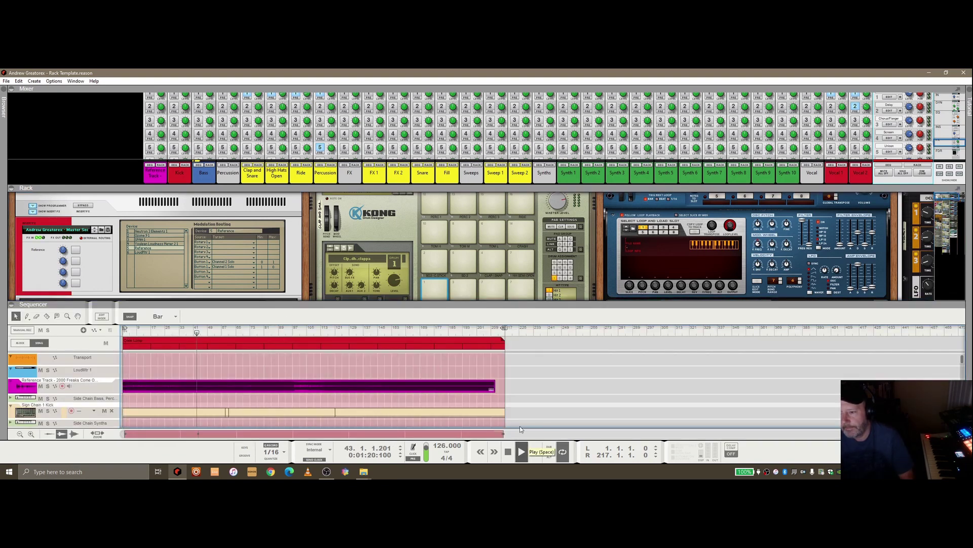
{"action": "key", "text": "space"}
{"action": "key", "text": "F7"}
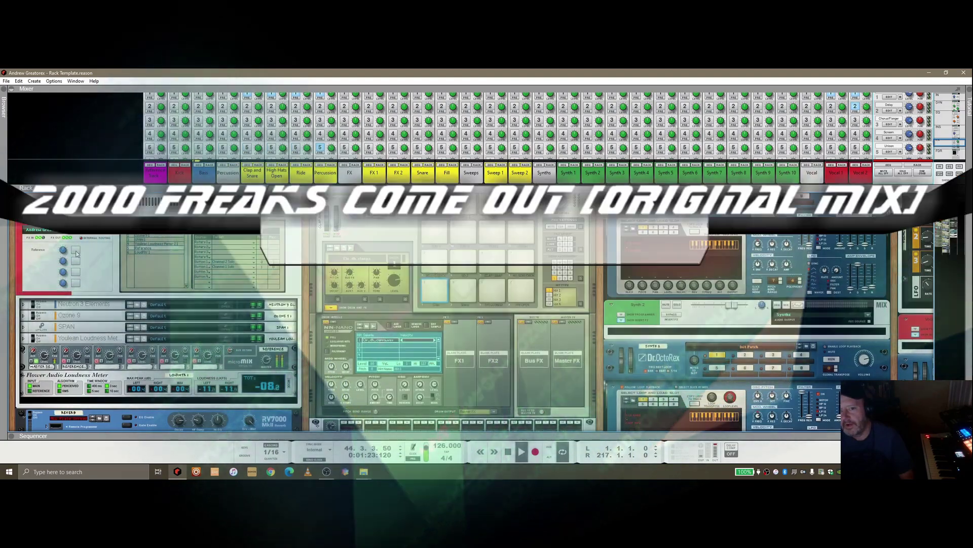
{"action": "left_click", "coordinate": [77, 252]}
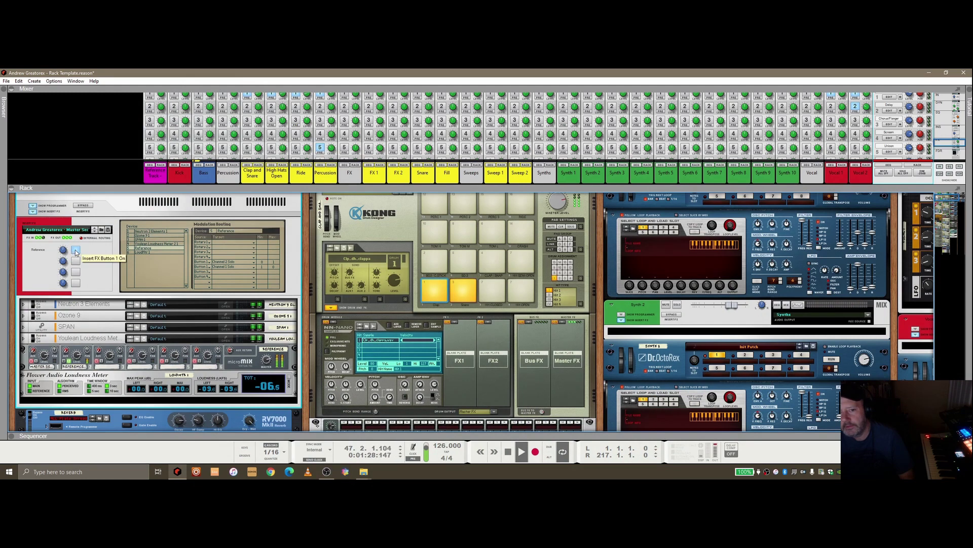
{"action": "left_click", "coordinate": [75, 251]}
{"action": "left_click", "coordinate": [75, 250]}
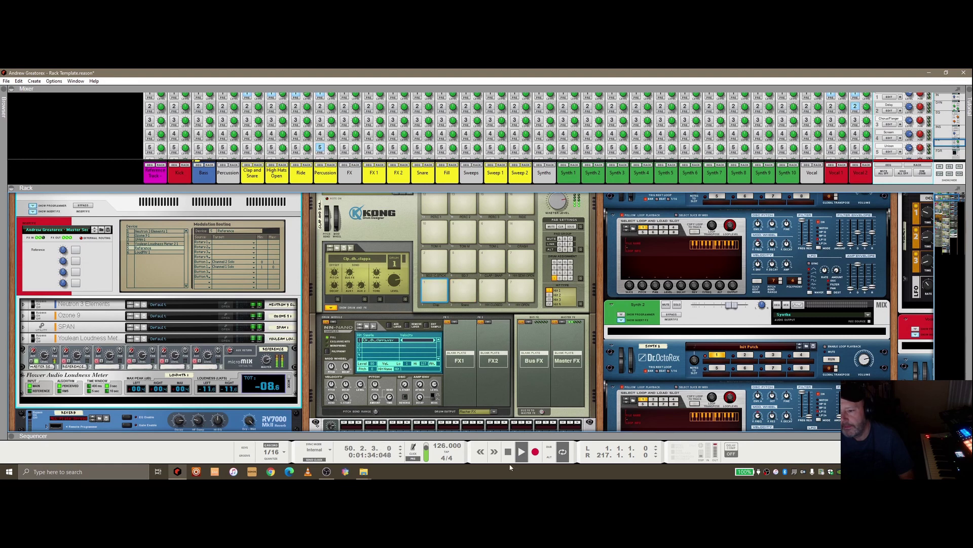
Step: Stop playback at bar 60, select the Youlean Loudness Meter, and reopen the browser on Utilities
{"action": "key", "text": "space"}
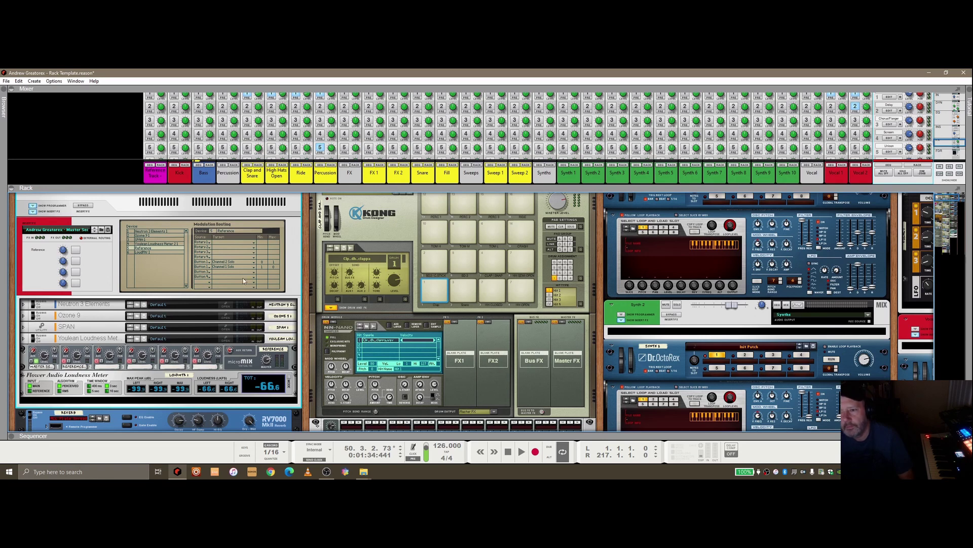
{"action": "scroll", "coordinate": [241, 335], "scroll_direction": "up", "scroll_amount": 3}
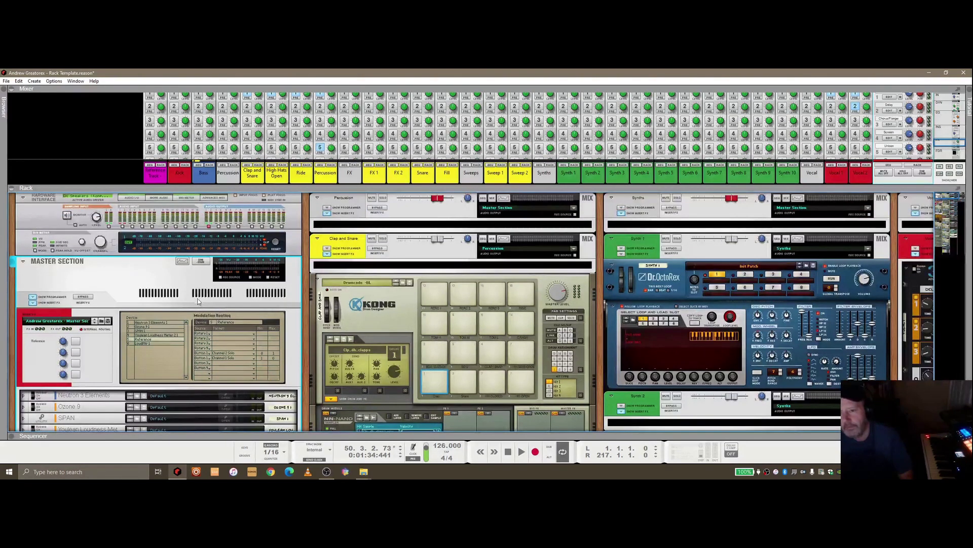
{"action": "scroll", "coordinate": [178, 290], "scroll_direction": "down", "scroll_amount": 3}
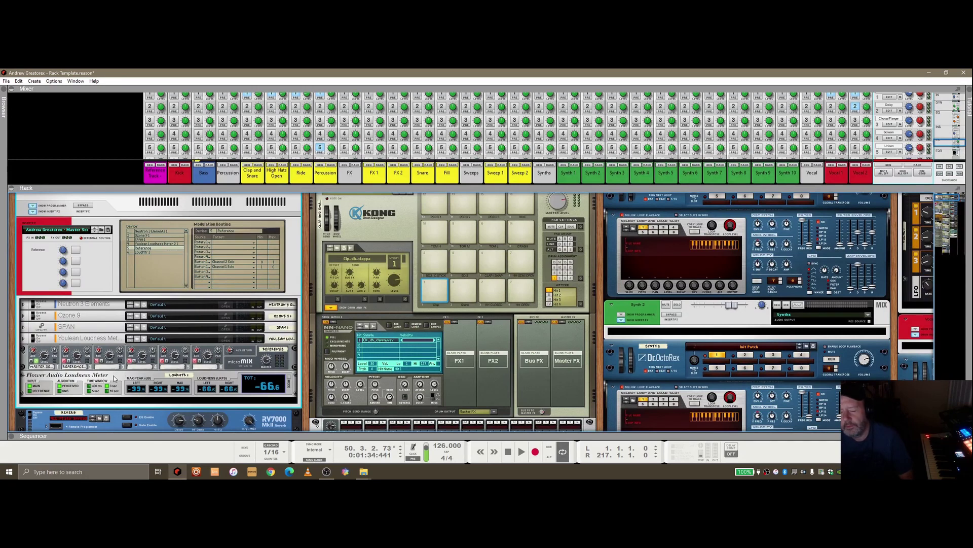
{"action": "left_click", "coordinate": [39, 385]}
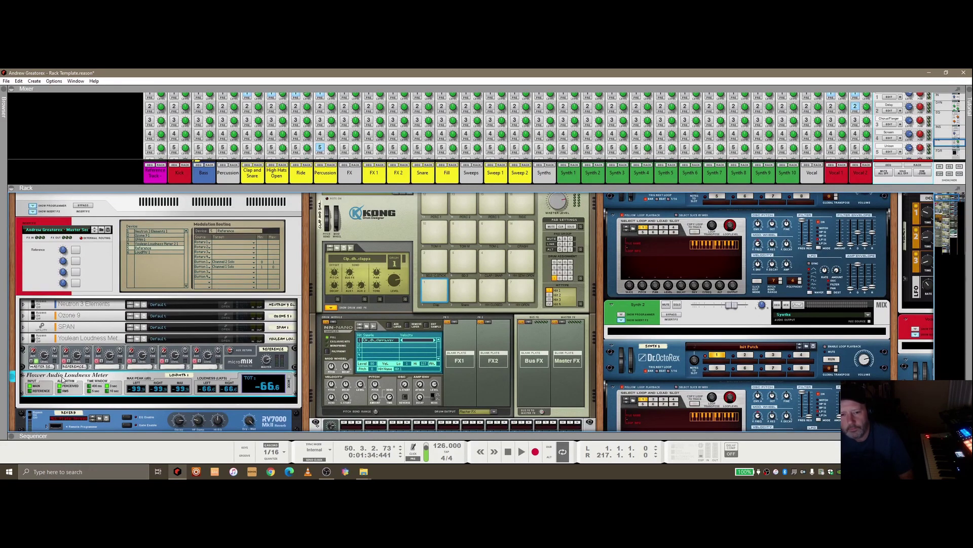
{"action": "left_click", "coordinate": [4, 94]}
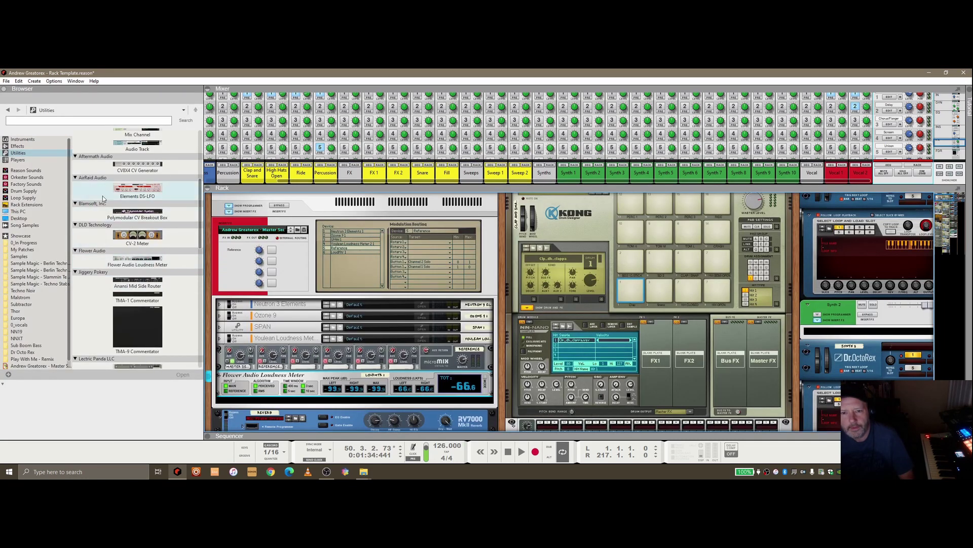
Step: Hide the device browser so the rack spans the full window width again
{"action": "scroll", "coordinate": [147, 284], "scroll_direction": "up", "scroll_amount": 4}
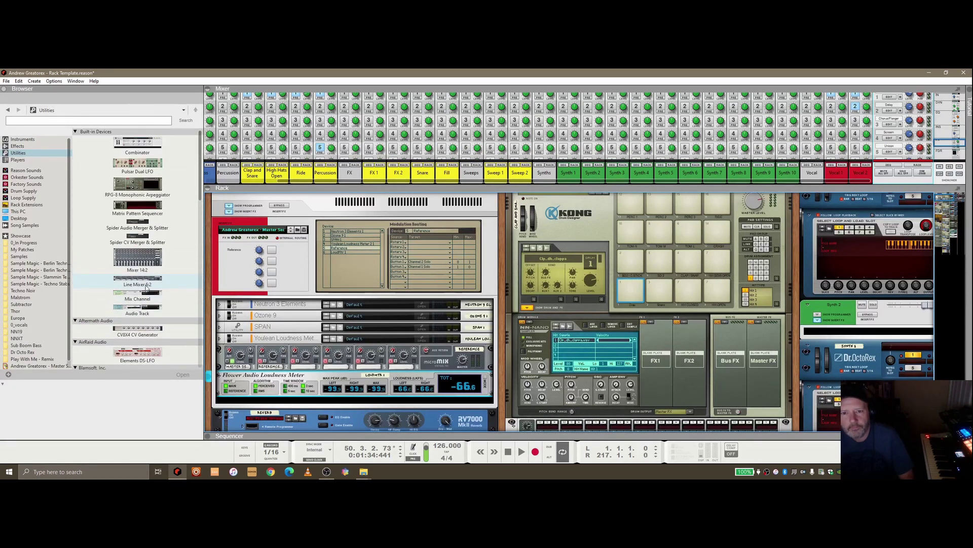
{"action": "scroll", "coordinate": [147, 286], "scroll_direction": "down", "scroll_amount": 10}
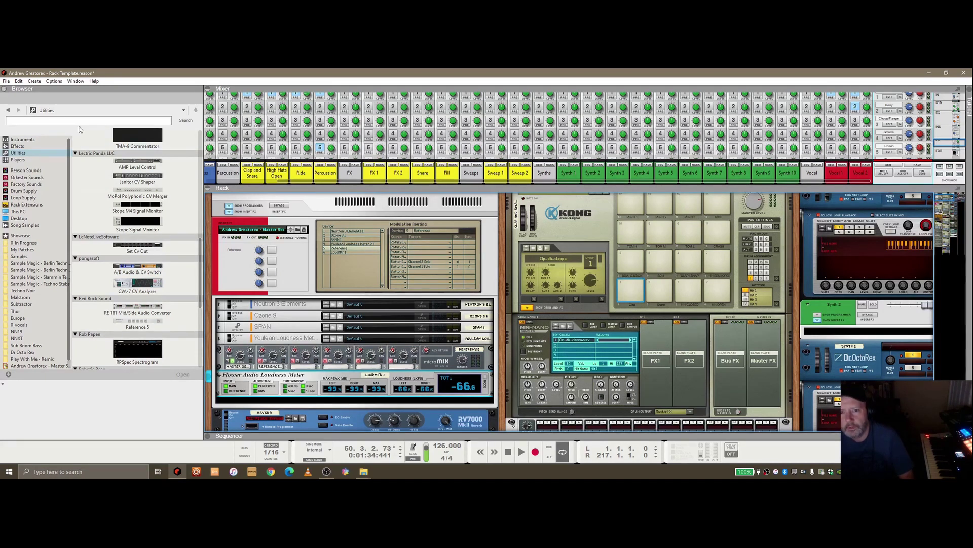
{"action": "key", "text": "F3"}
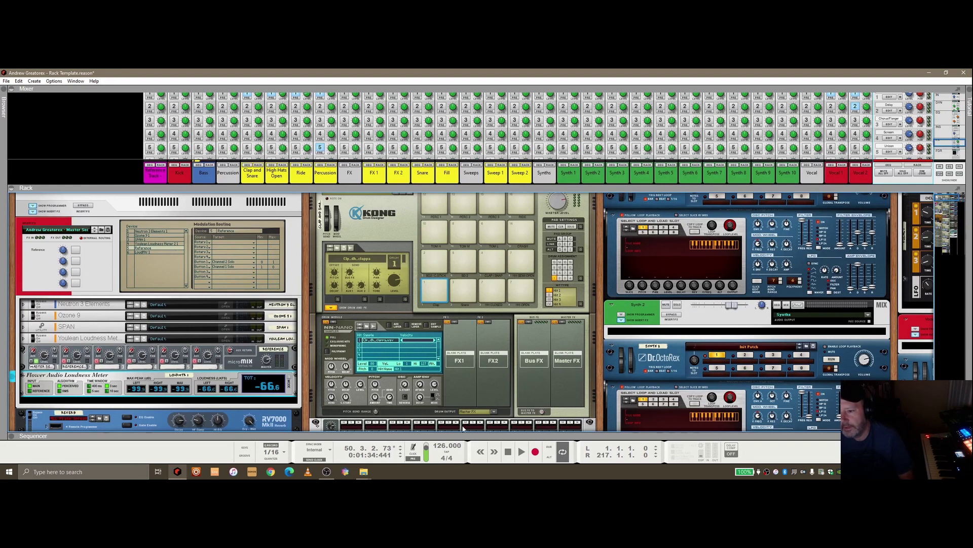
Step: Stop the transport to reset the song position to 43.1.1.0
{"action": "left_click", "coordinate": [508, 453]}
{"action": "scroll", "coordinate": [175, 308], "scroll_direction": "down", "scroll_amount": 2}
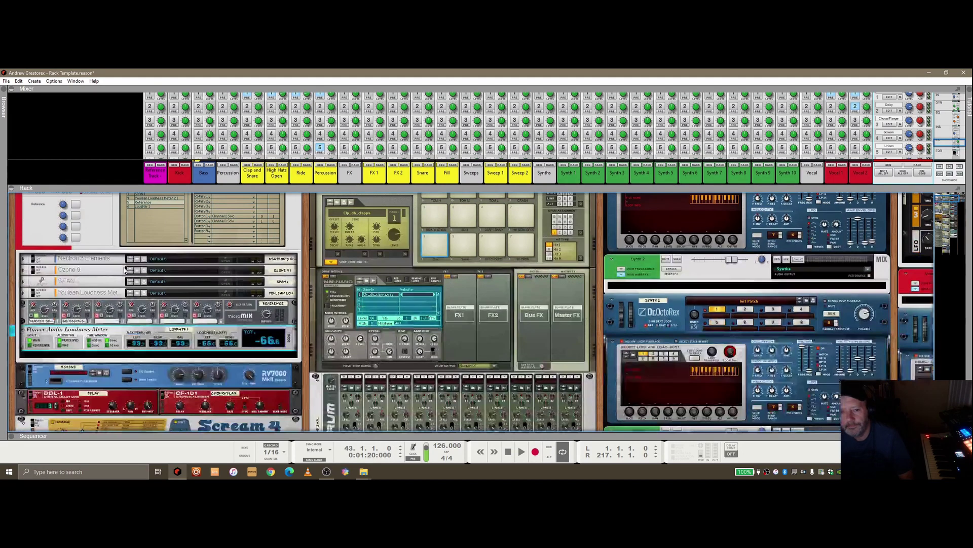